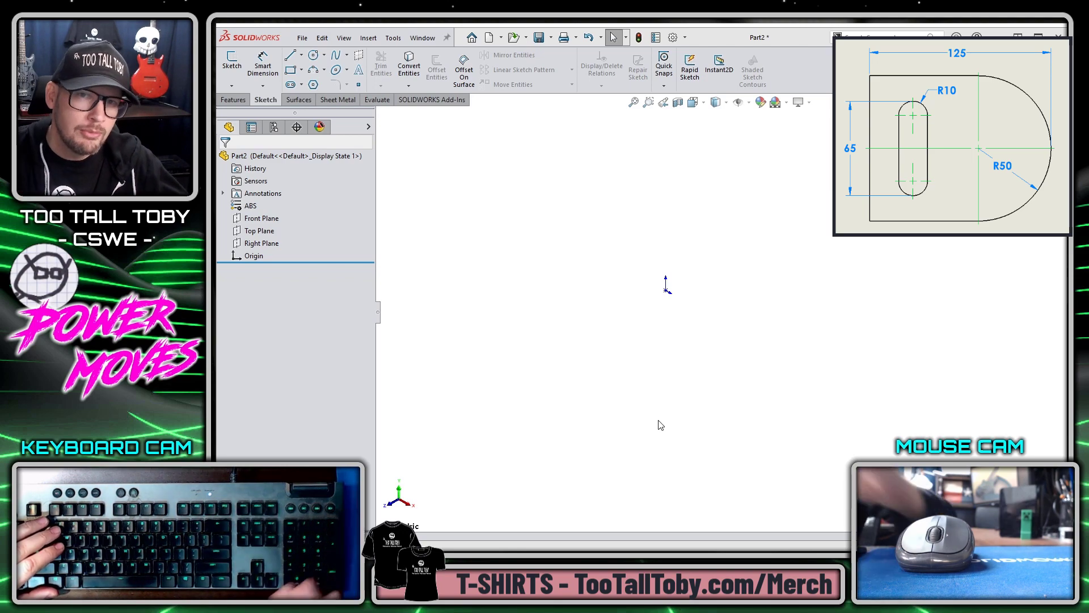
Start a sketch on the Top Plane and draw the left vertical and top horizontal edges.
{"action": "left_click", "coordinate": [248, 231]}
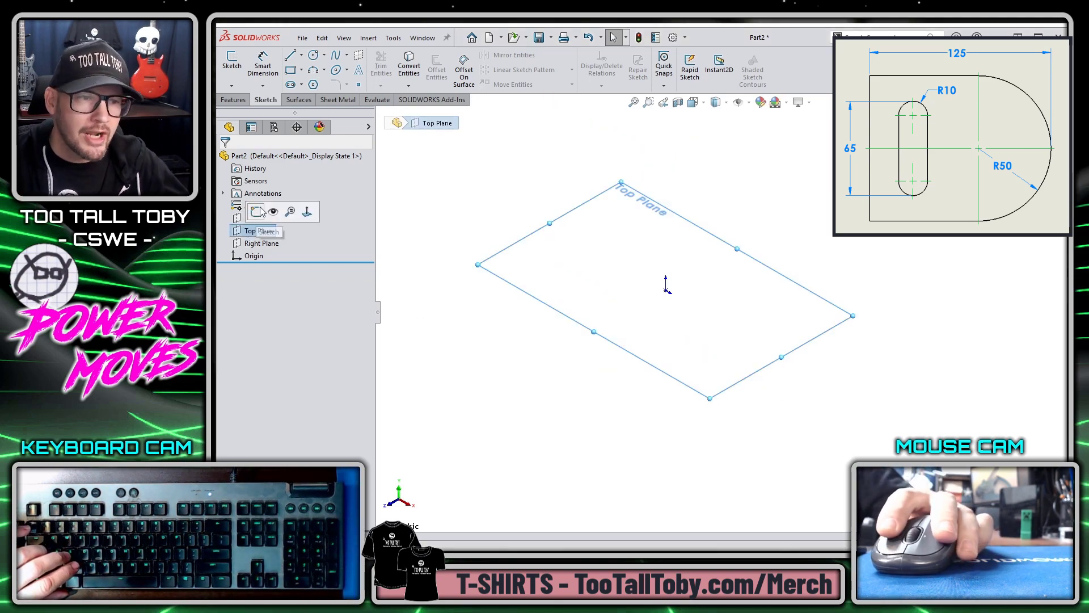
{"action": "left_click", "coordinate": [255, 211]}
{"action": "key", "text": "s"}
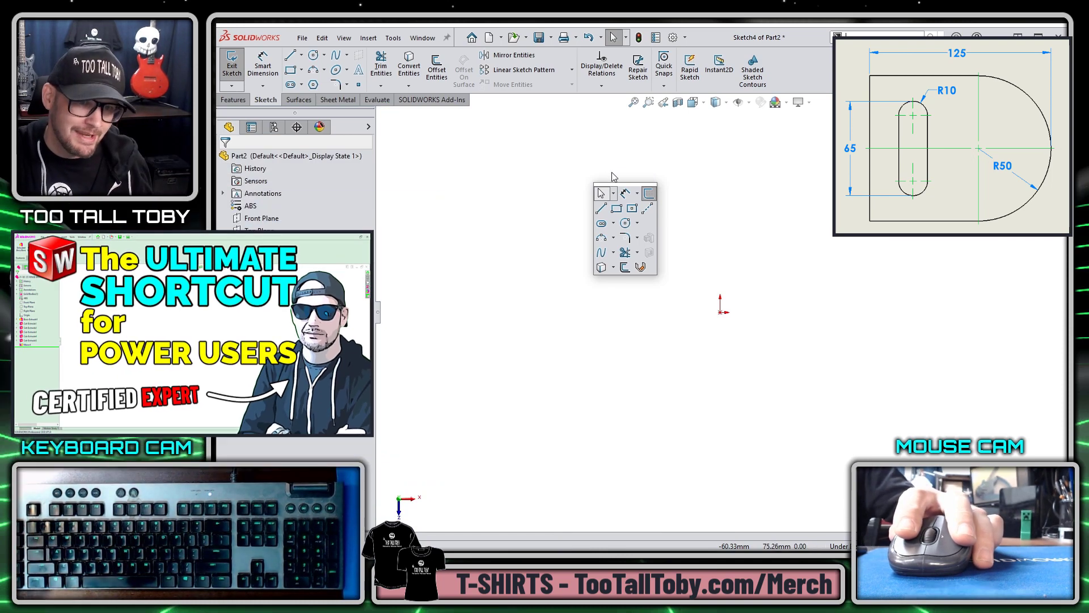
{"action": "left_click", "coordinate": [603, 208]}
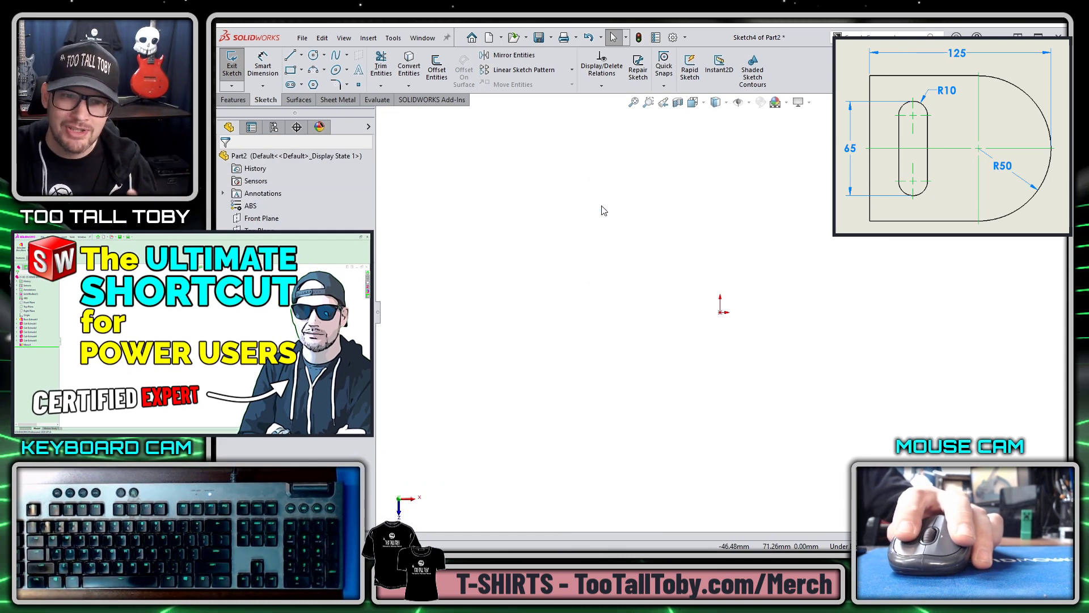
{"action": "left_click", "coordinate": [720, 357]}
{"action": "left_click", "coordinate": [720, 247]}
{"action": "left_click", "coordinate": [823, 247]}
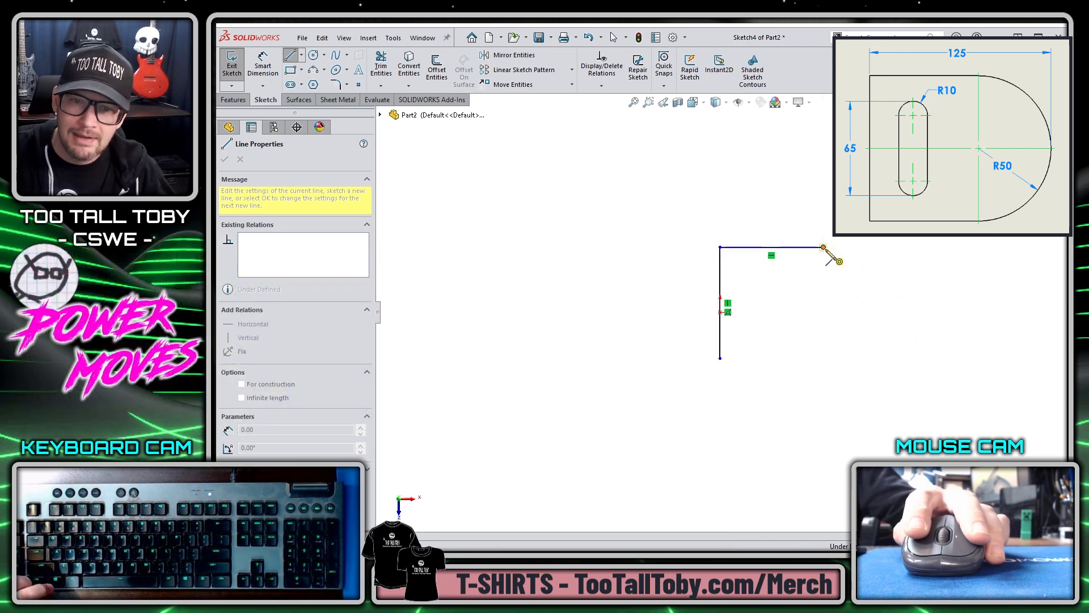
Add a tangent R50 arc, close the profile with a bottom line, and drag it upward.
{"action": "key", "text": "a"}
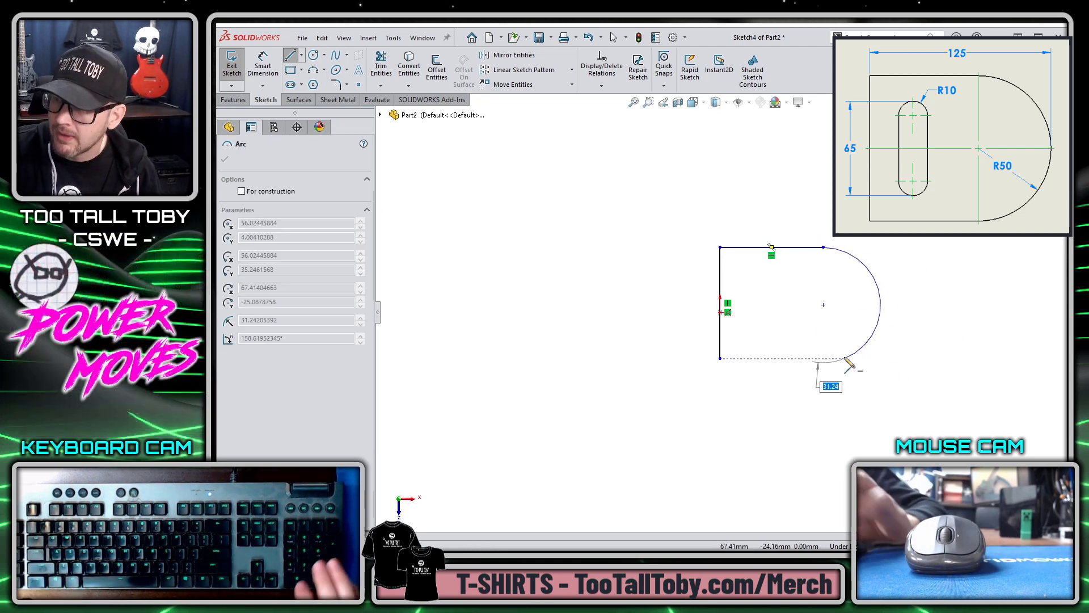
{"action": "type", "text": "50"}
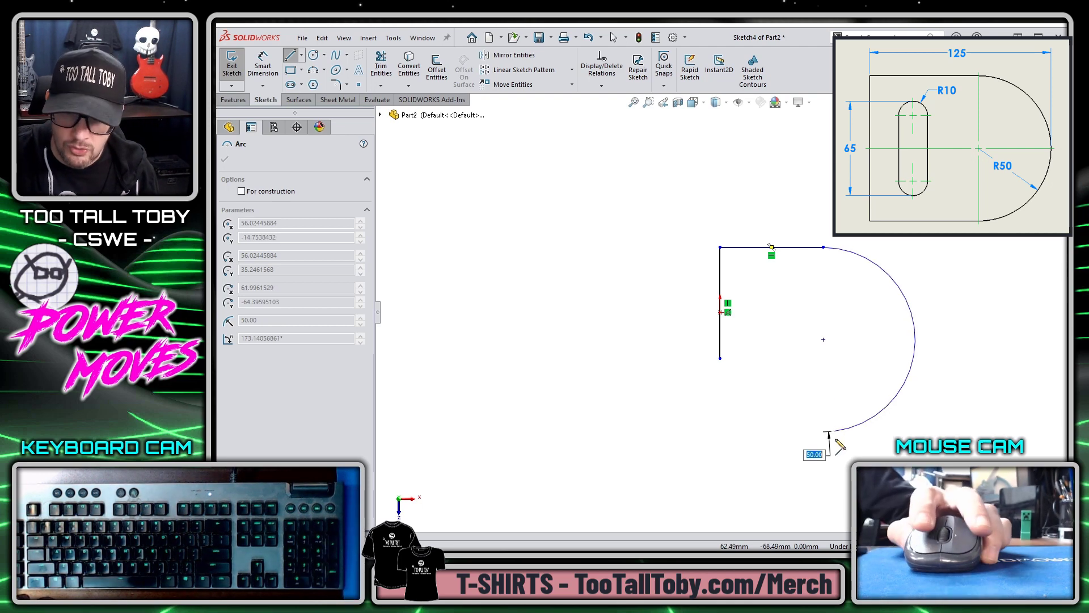
{"action": "key", "text": "Return"}
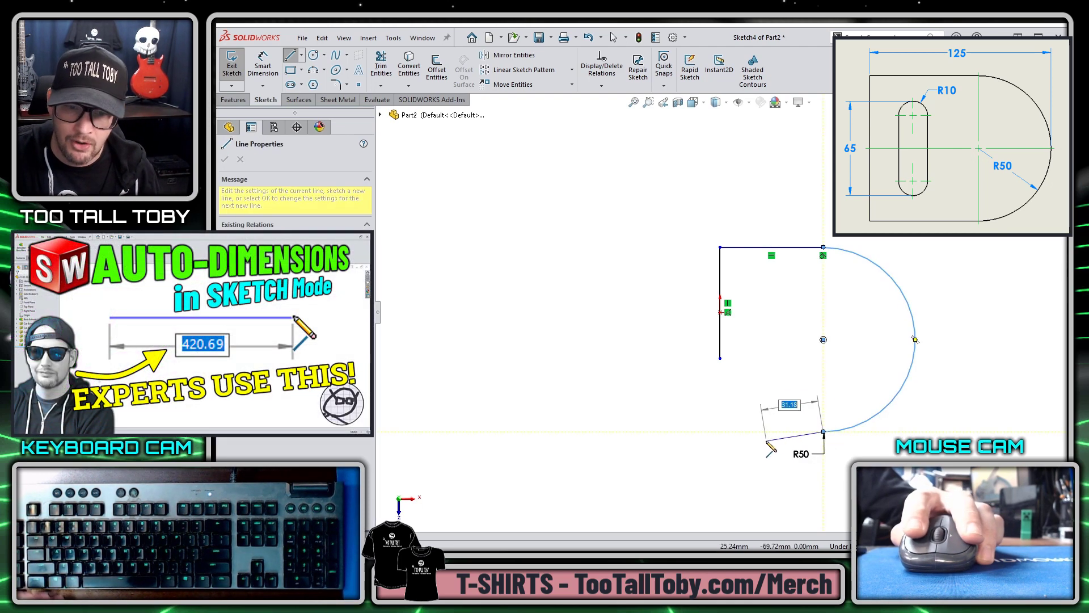
{"action": "left_click", "coordinate": [761, 431]}
{"action": "key", "text": "Escape"}
{"action": "left_click_drag", "start_coordinate": [761, 431], "coordinate": [720, 358]}
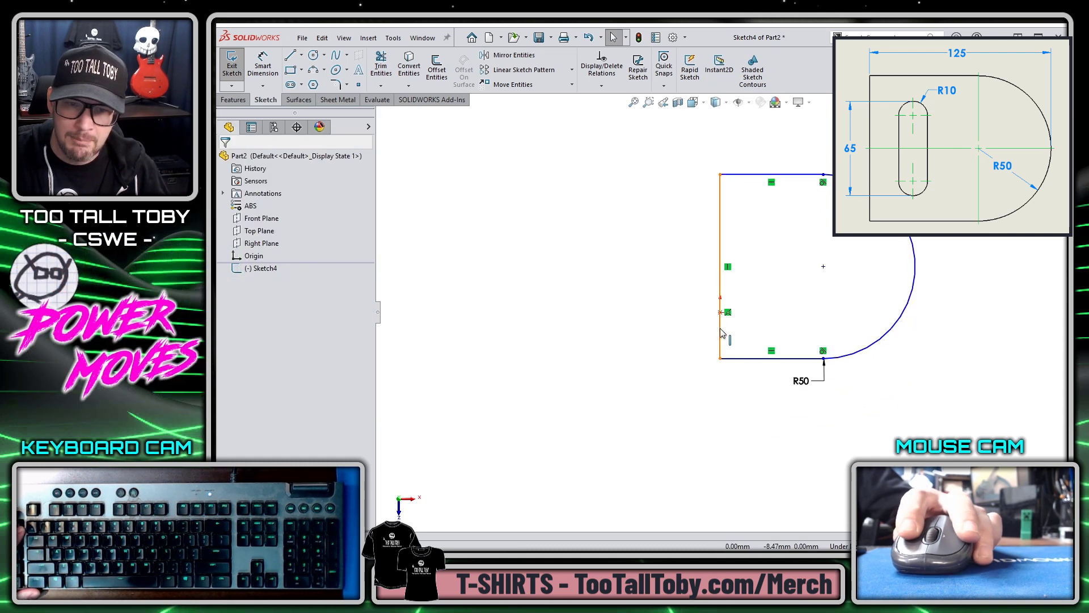
Put the left edge's midpoint on the origin with a Midpoint relation and fit the view.
{"action": "left_click", "coordinate": [721, 330]}
{"action": "left_click", "coordinate": [720, 312], "text": "ctrl"}
{"action": "left_click", "coordinate": [761, 243]}
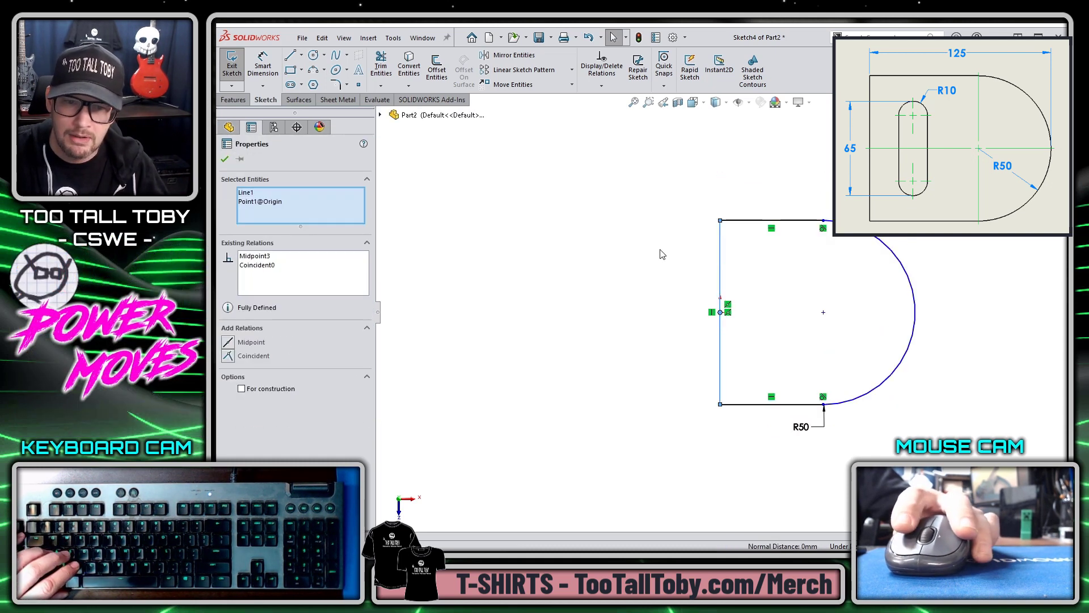
{"action": "key", "text": "Escape"}
{"action": "key", "text": "f"}
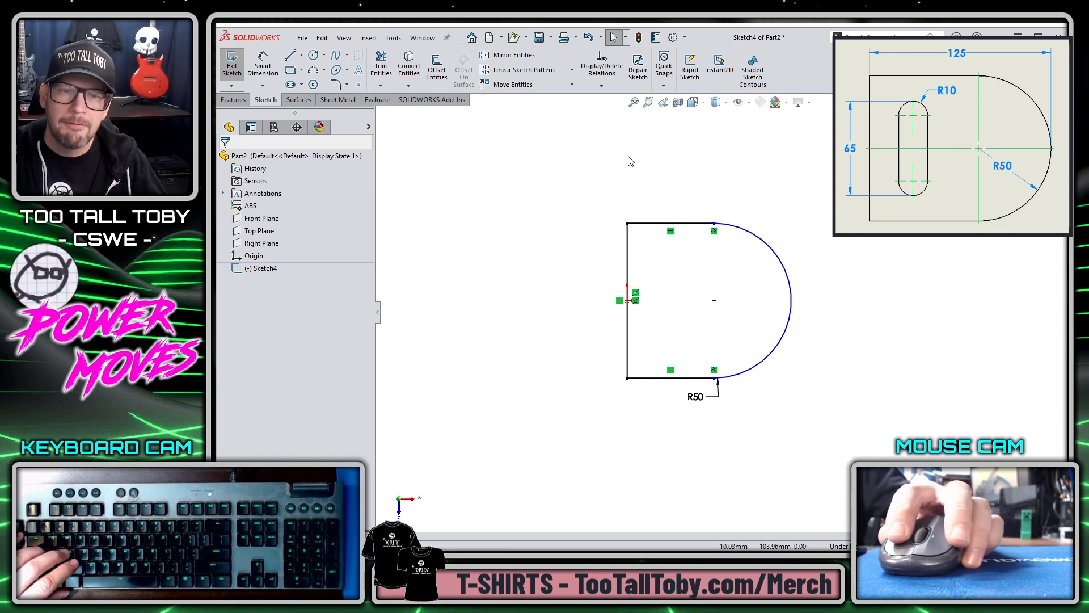
Begin a Smart Dimension from the left edge to the arc.
{"action": "key", "text": "s"}
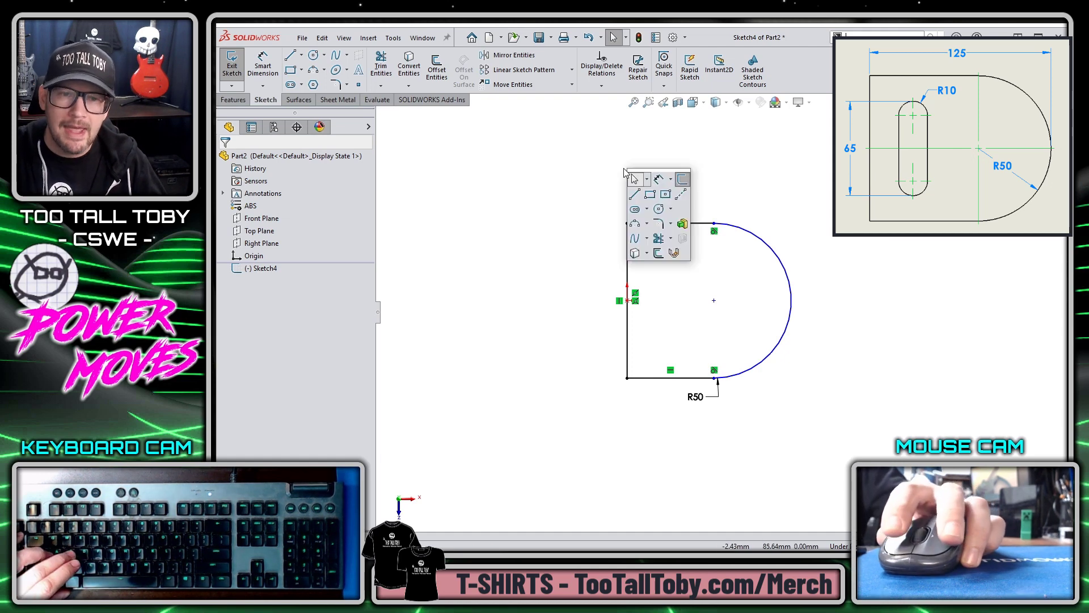
{"action": "left_click", "coordinate": [660, 179]}
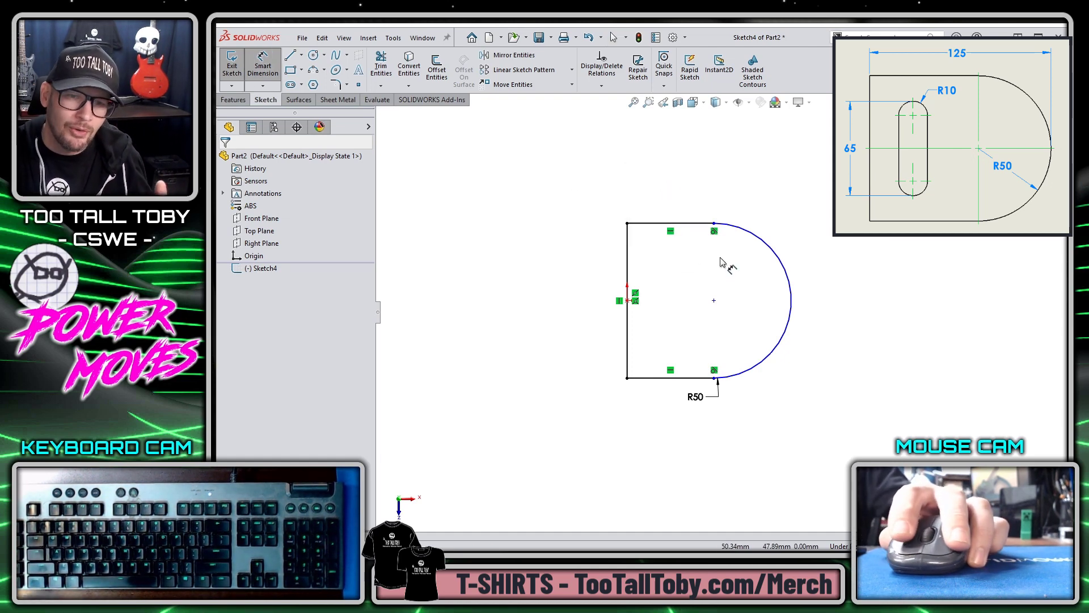
{"action": "left_click", "coordinate": [628, 265]}
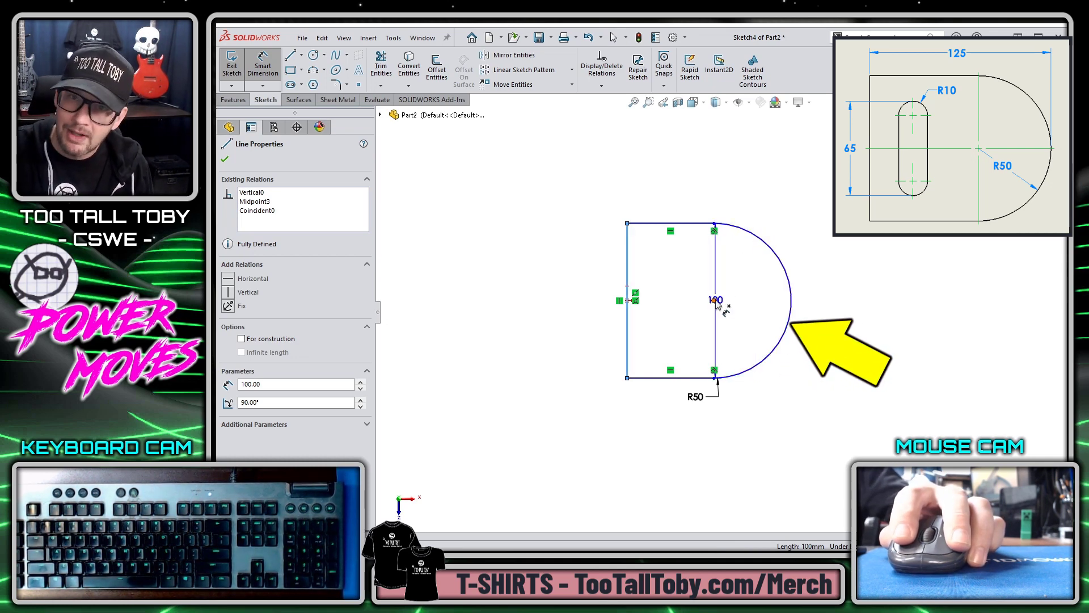
{"action": "left_click", "coordinate": [767, 243]}
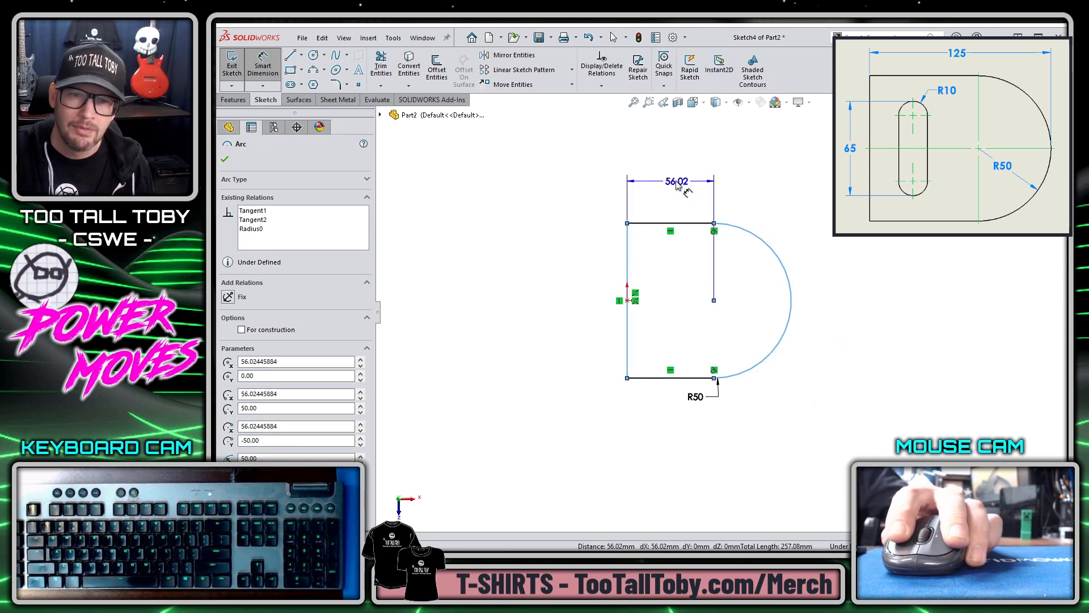
Place the width dimension, set its arc condition to Max, and change it to 125.
{"action": "left_click", "coordinate": [671, 189]}
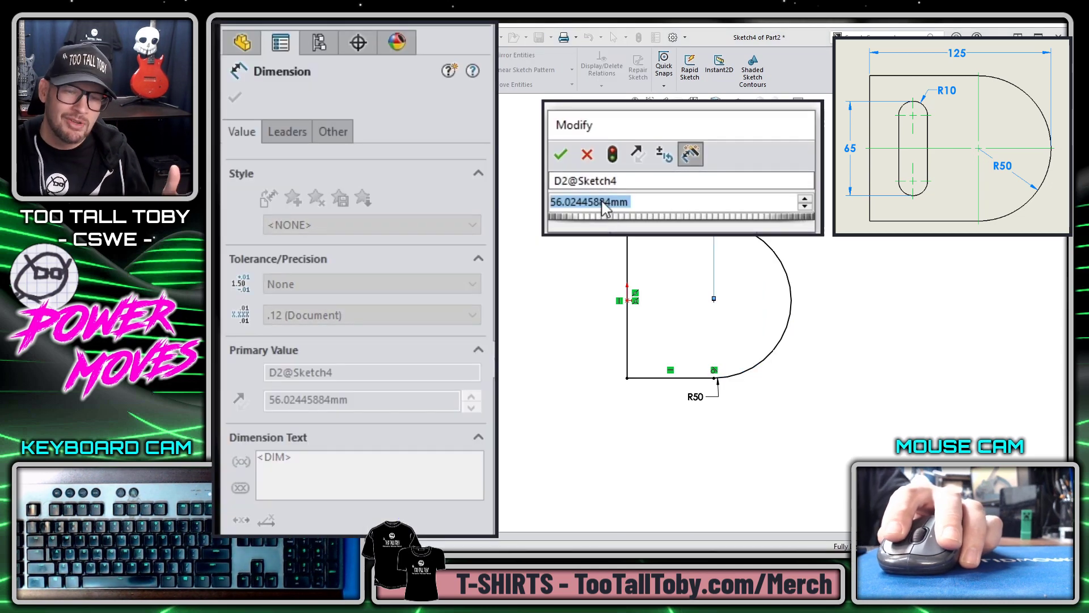
{"action": "left_click", "coordinate": [561, 154]}
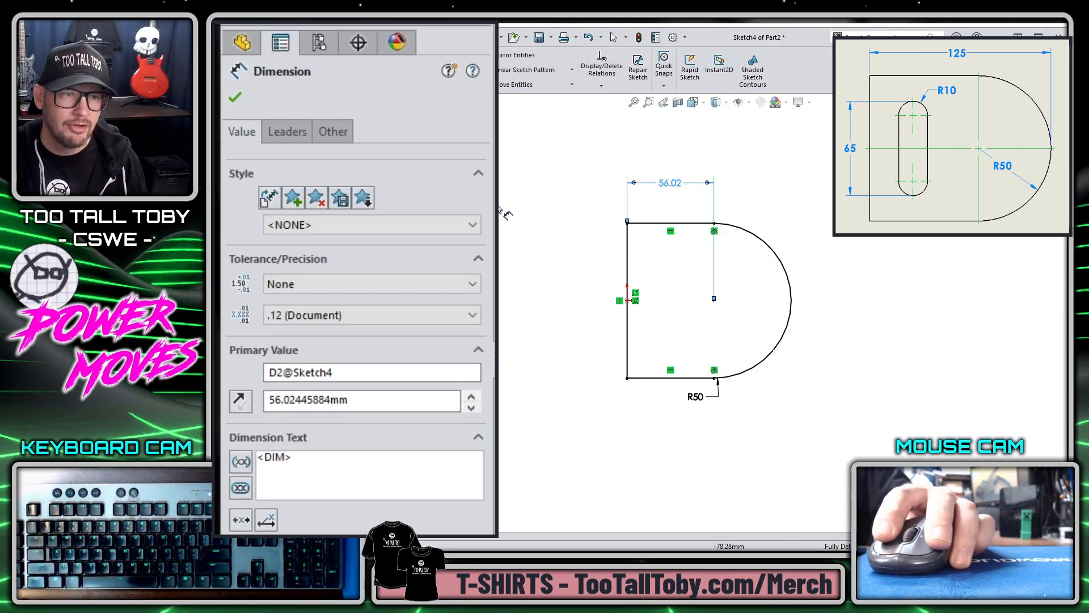
{"action": "left_click", "coordinate": [287, 131]}
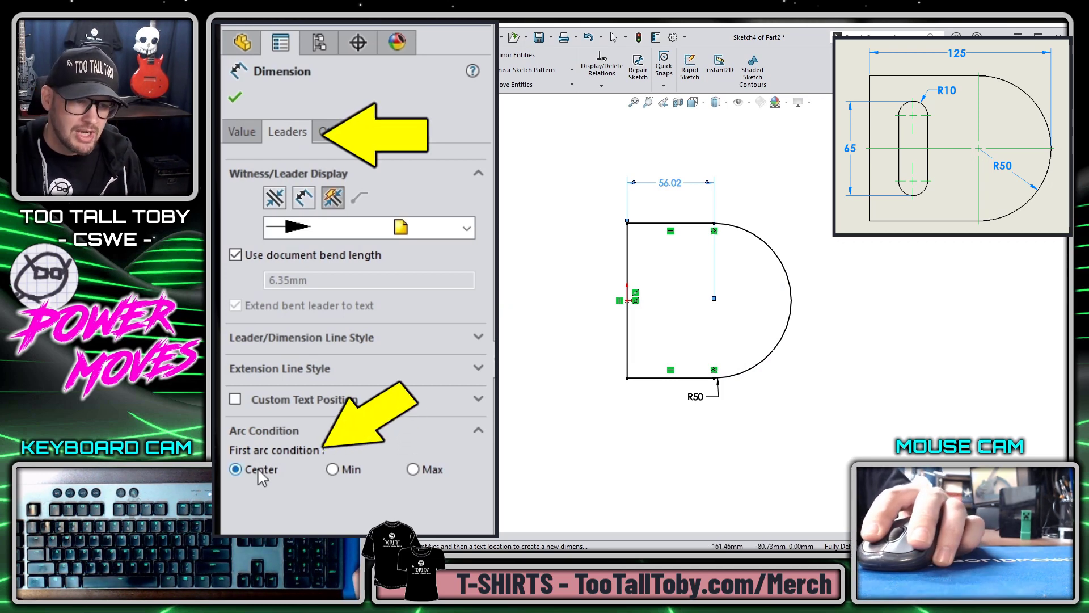
{"action": "left_click", "coordinate": [334, 470]}
{"action": "left_click", "coordinate": [412, 469]}
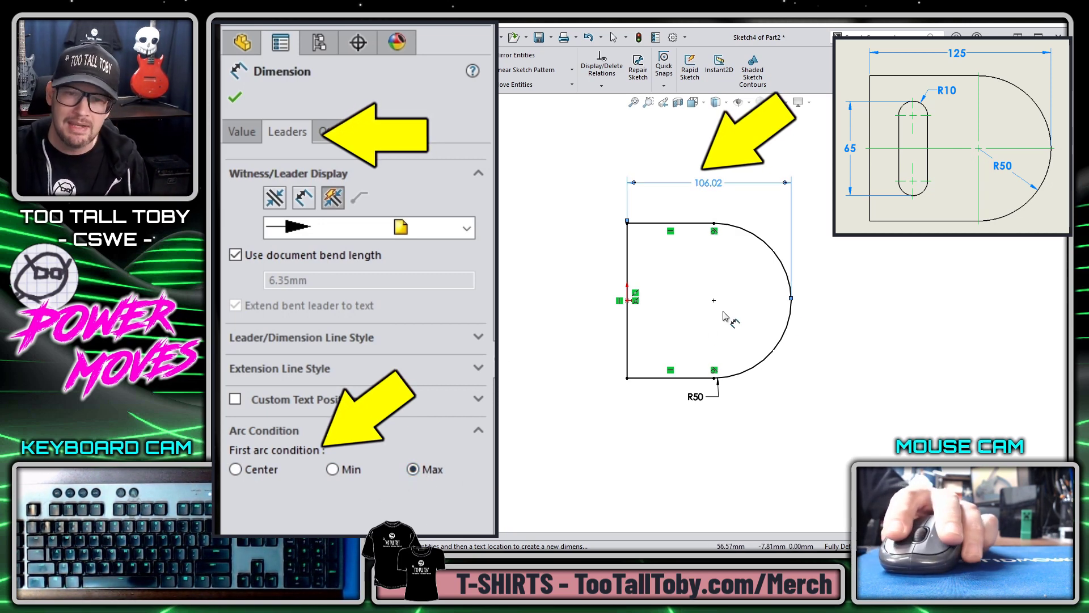
{"action": "left_click", "coordinate": [709, 182]}
{"action": "type", "text": "125"}
{"action": "key", "text": "Return"}
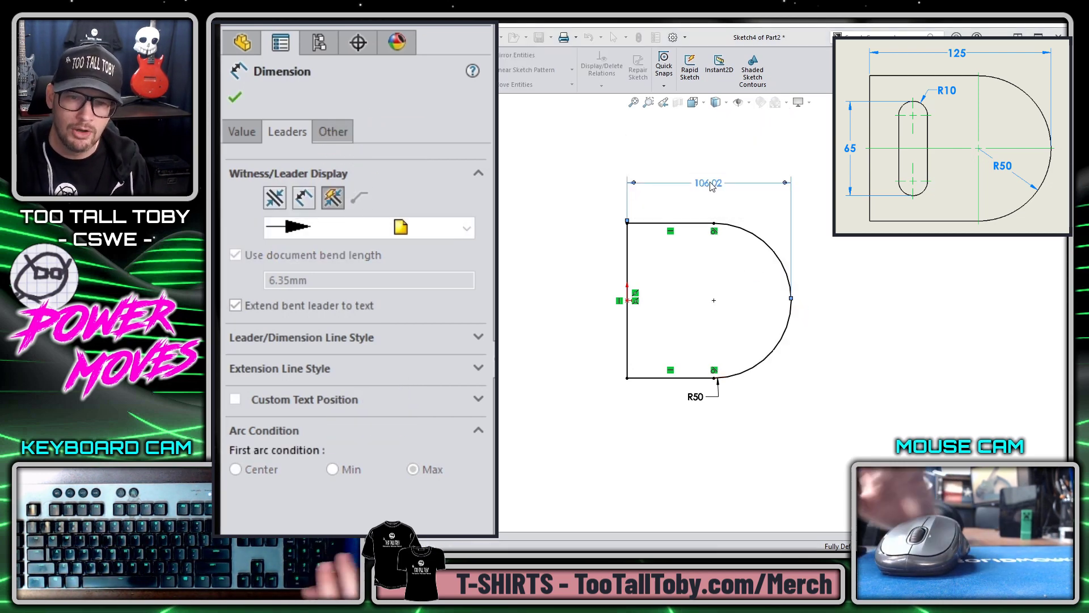
{"action": "key", "text": "Escape"}
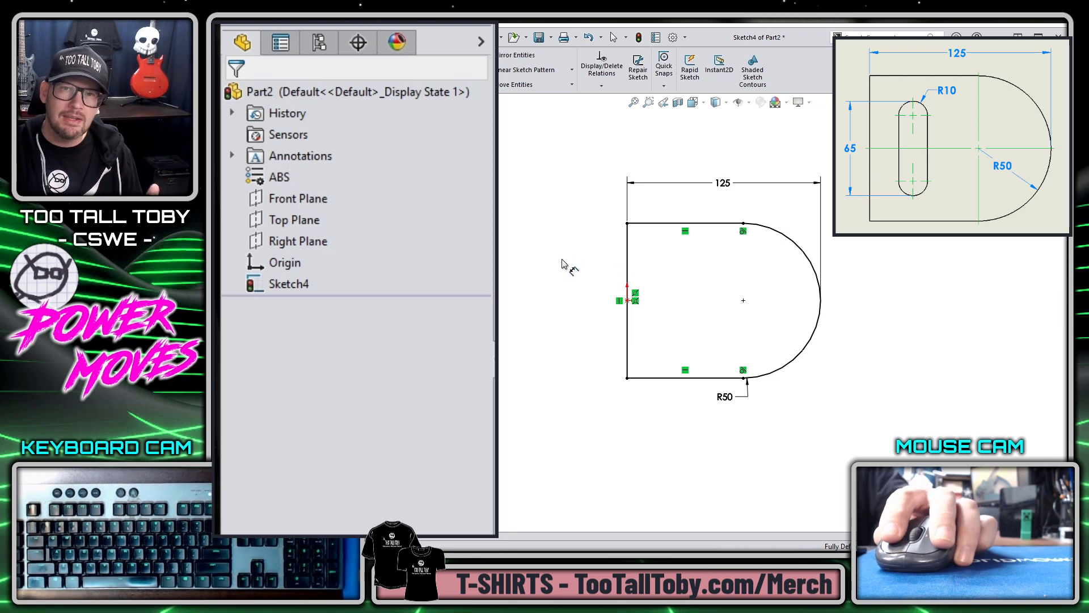
Compare the Center arc condition (75) with Max, then delete the dimension and drag the arc centre left.
{"action": "left_click", "coordinate": [723, 183]}
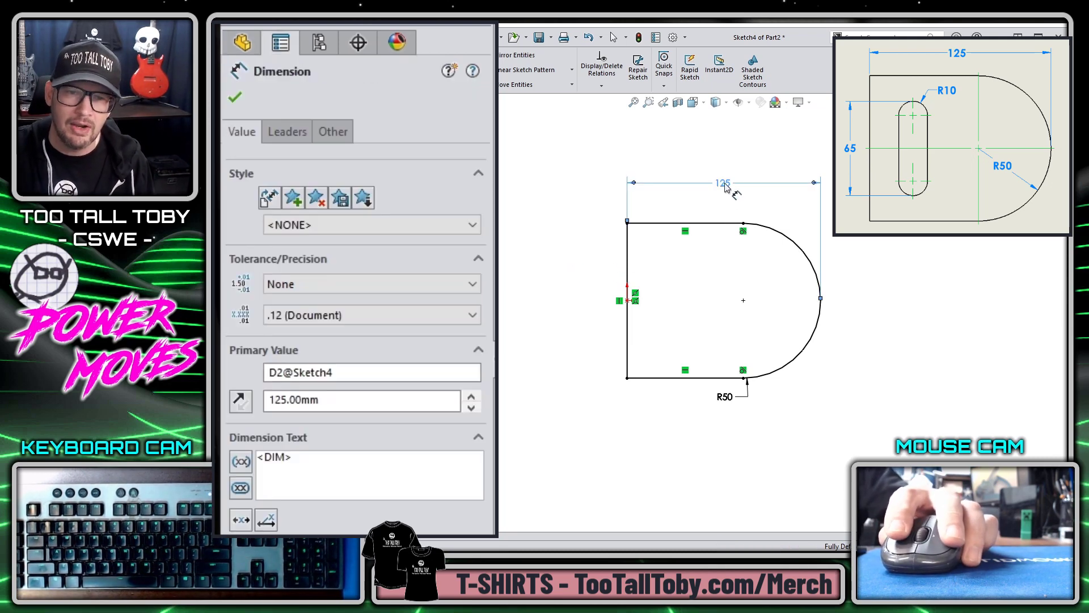
{"action": "left_click", "coordinate": [287, 134]}
{"action": "left_click", "coordinate": [236, 469]}
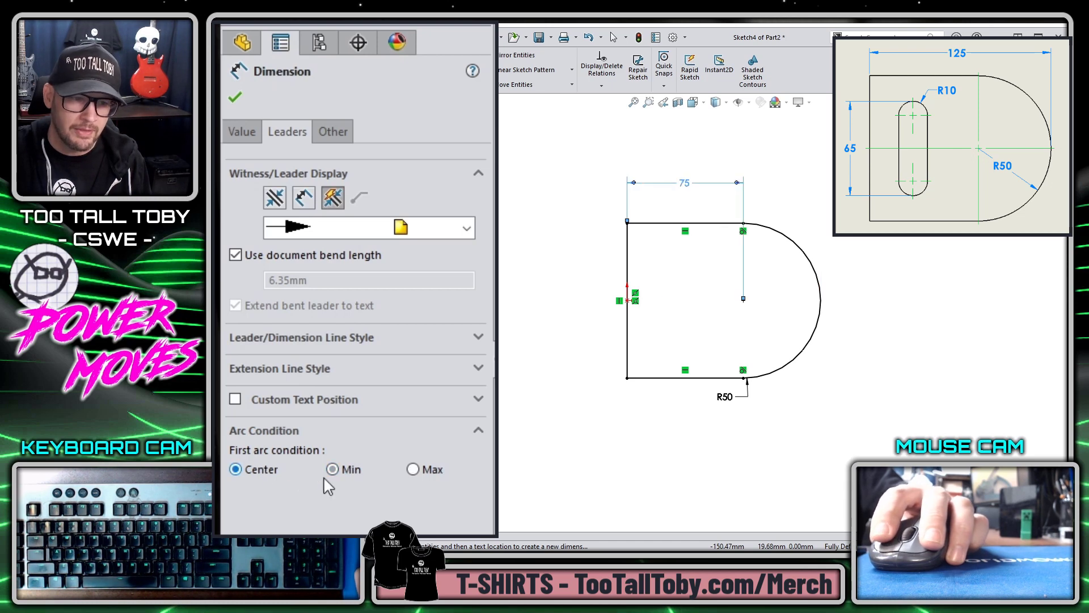
{"action": "left_click", "coordinate": [437, 474]}
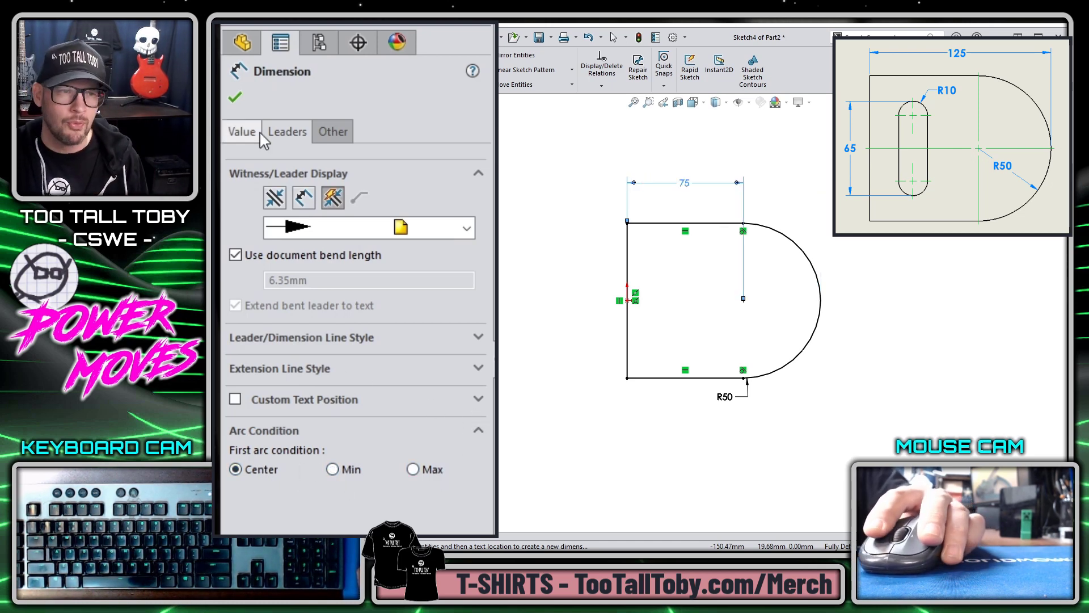
{"action": "key", "text": "Escape"}
{"action": "left_click", "coordinate": [664, 186]}
{"action": "key", "text": "Delete"}
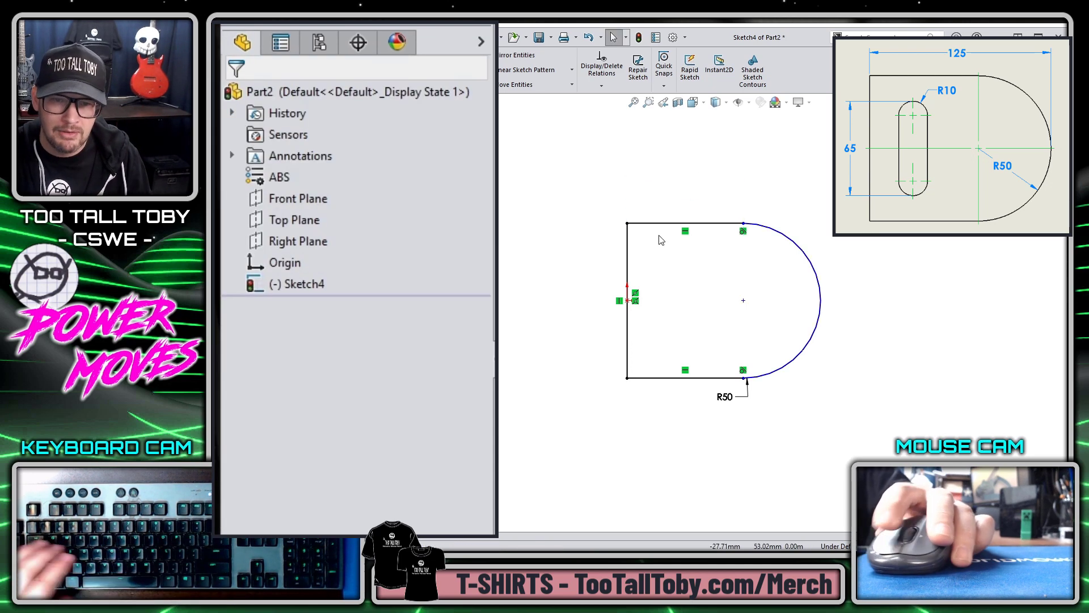
{"action": "left_click_drag", "start_coordinate": [747, 302], "coordinate": [712, 300]}
Dimension the left edge to the arc's outer edge at 125 mm, fully defining Sketch4.
{"action": "key", "text": "s"}
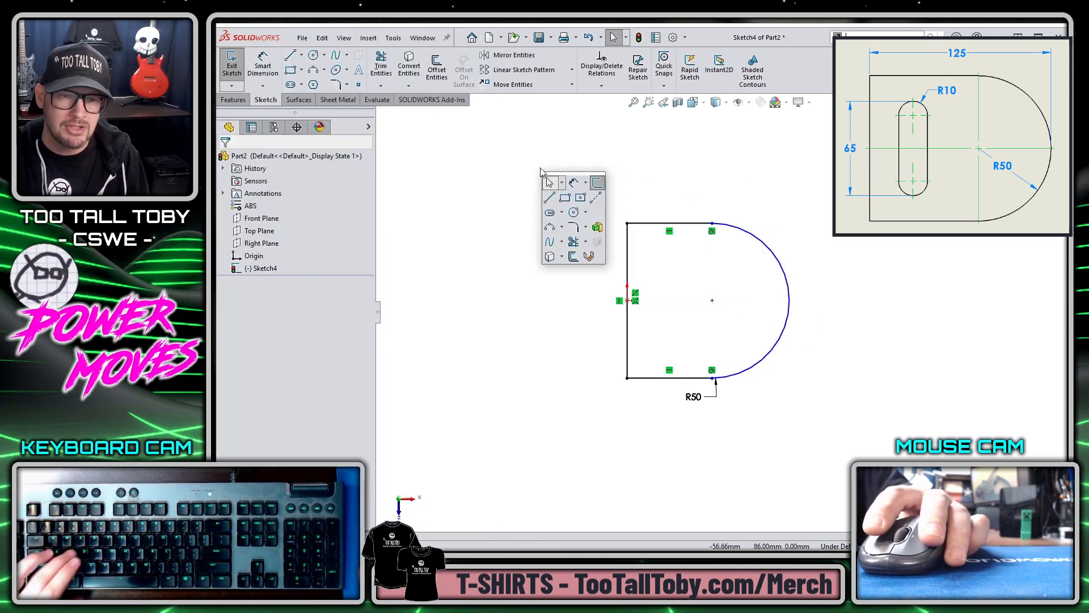
{"action": "left_click", "coordinate": [573, 182]}
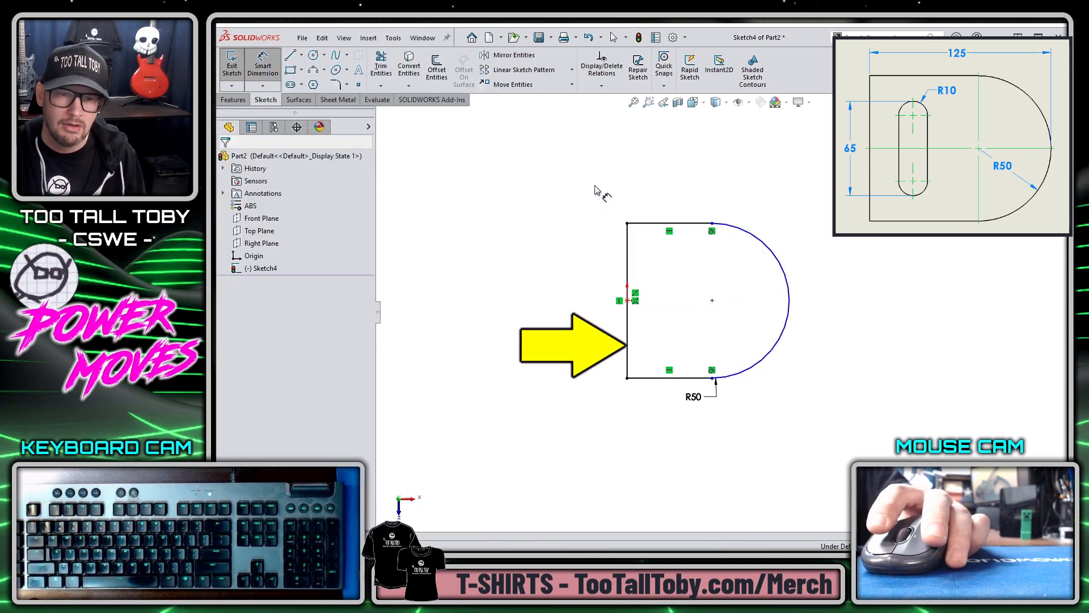
{"action": "left_click", "coordinate": [628, 269]}
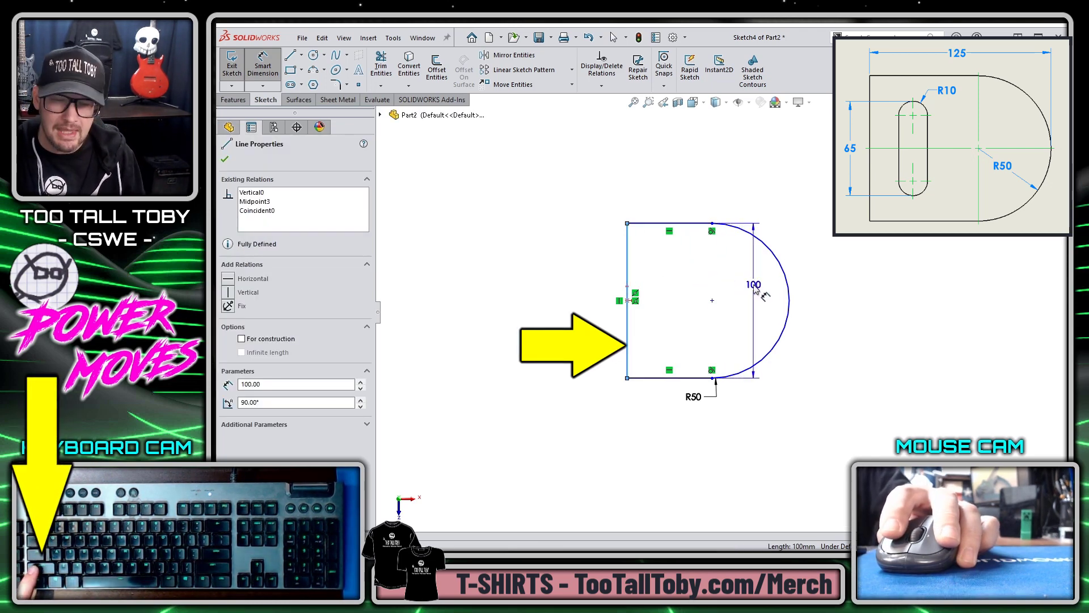
{"action": "left_click", "coordinate": [788, 294], "text": "shift"}
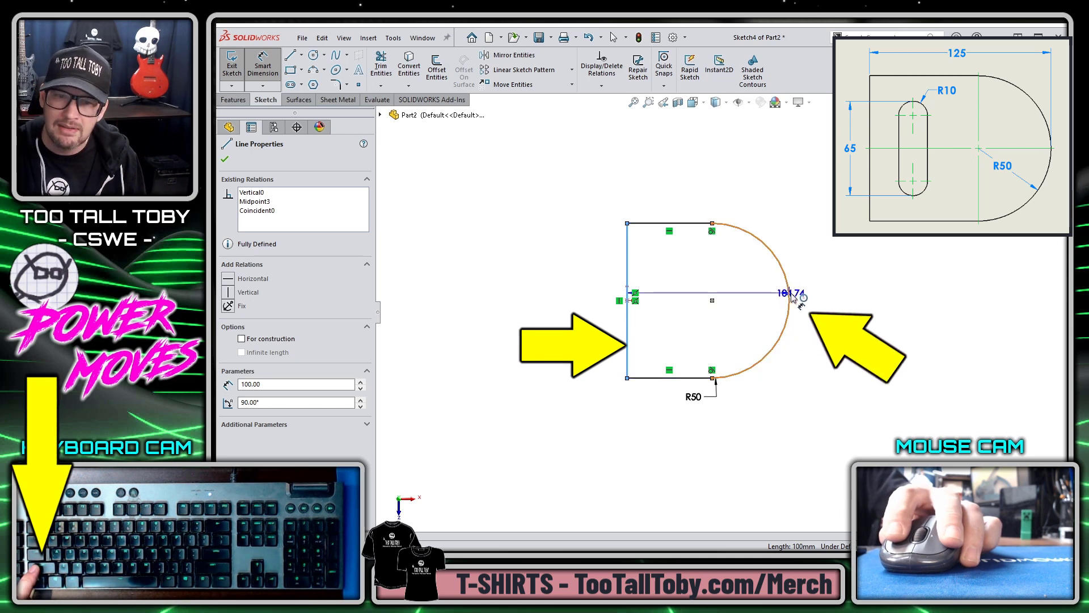
{"action": "left_click", "coordinate": [788, 293], "text": "shift"}
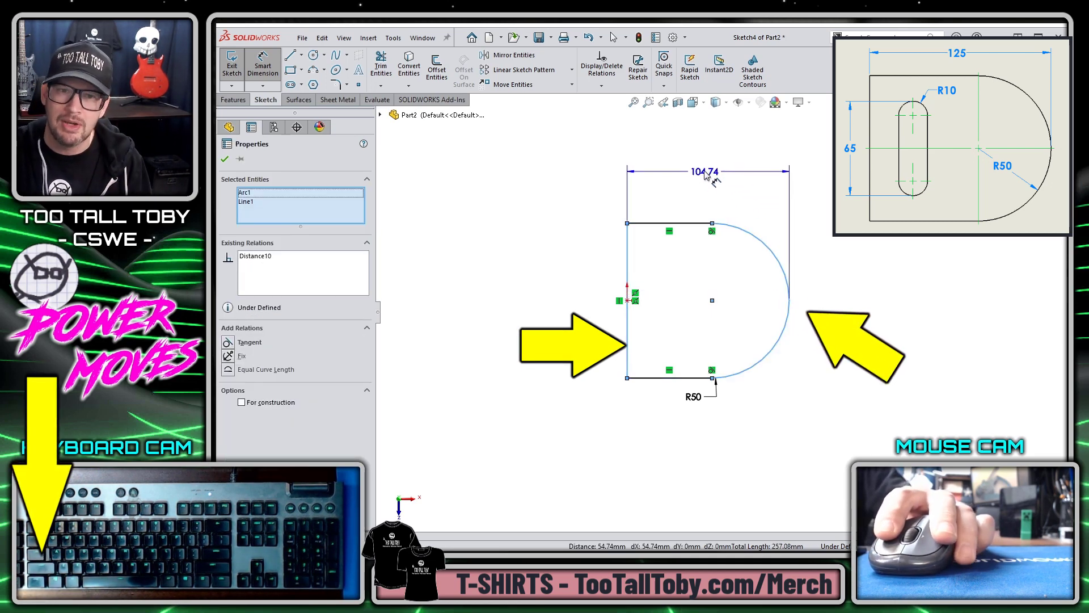
{"action": "left_click", "coordinate": [711, 172]}
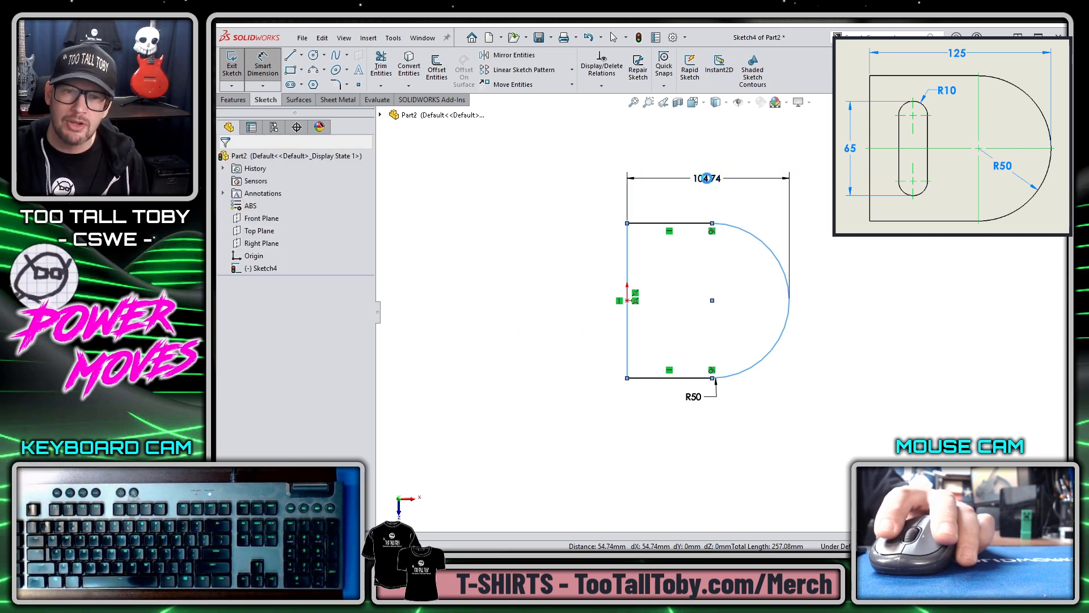
{"action": "type", "text": "125"}
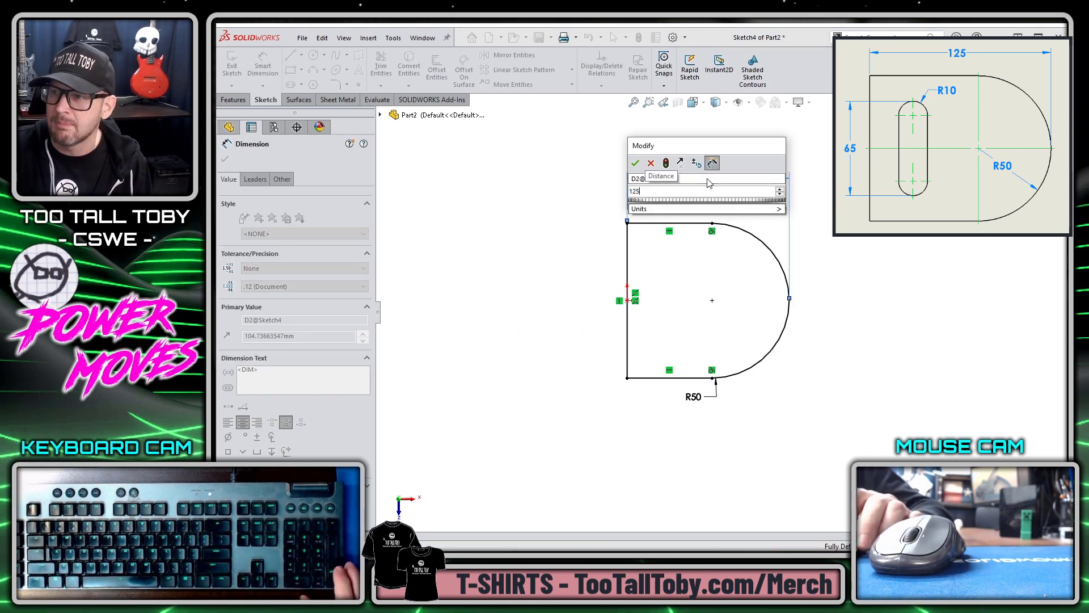
{"action": "key", "text": "Return"}
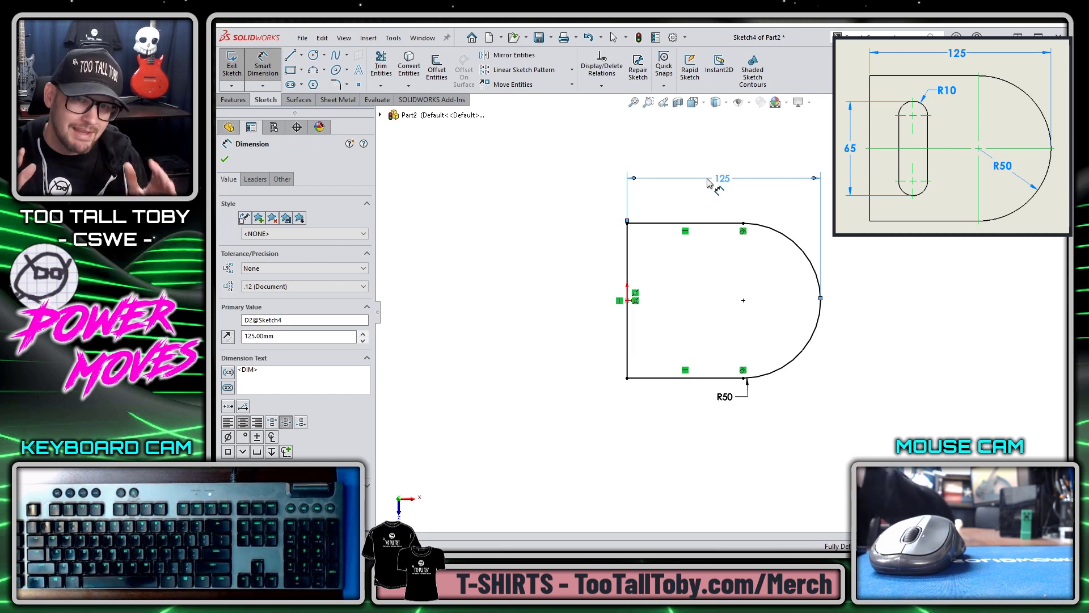
{"action": "key", "text": "Escape"}
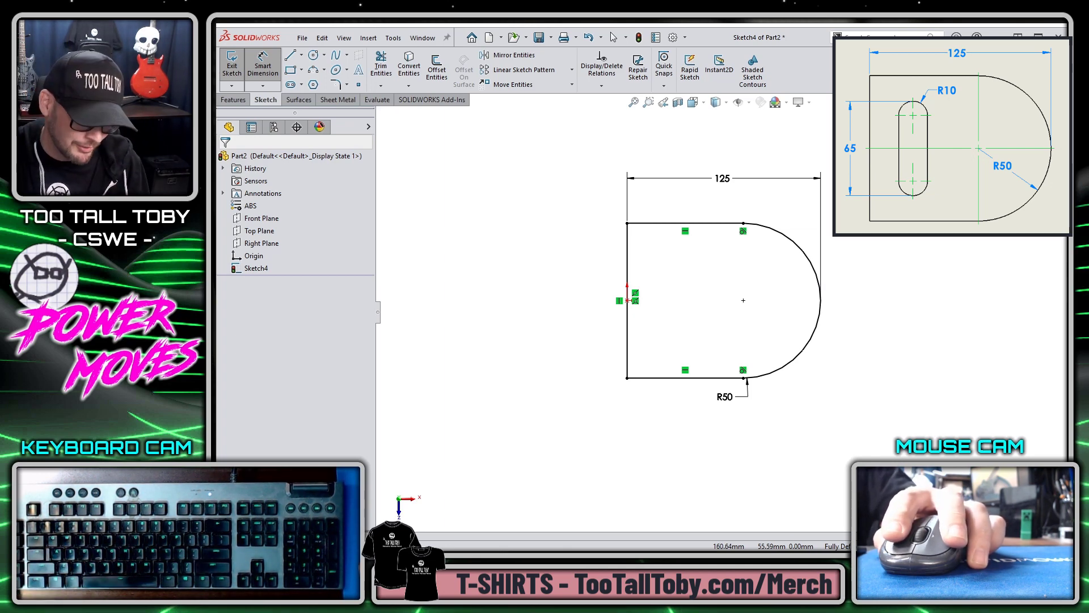
Switch to the Shift Click Tangency Part document and drop the Smart Dimension tool.
{"action": "key", "text": "ctrl+Tab"}
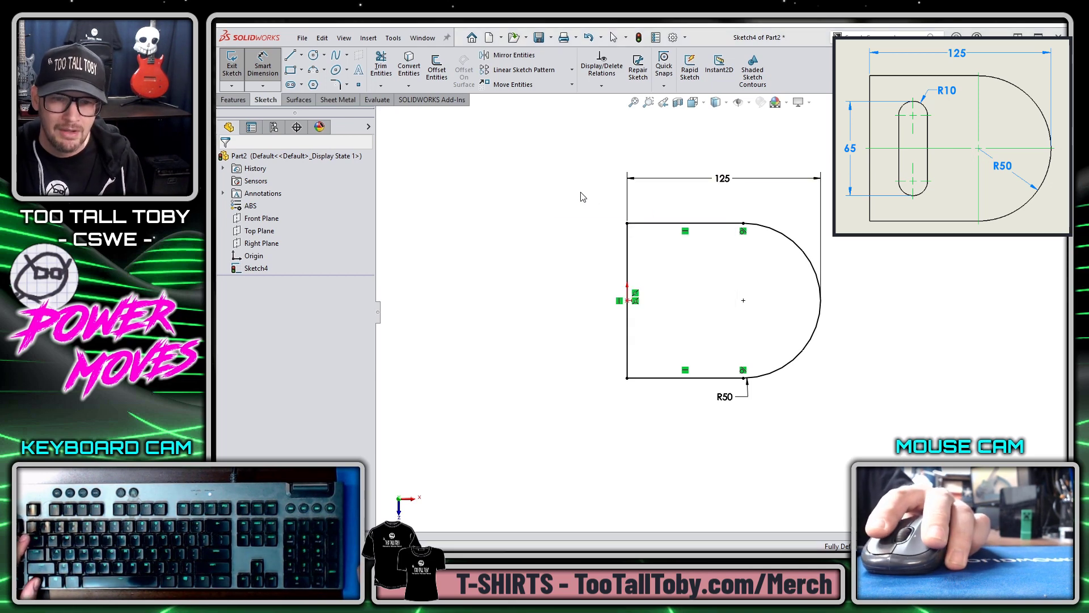
{"action": "key", "text": "Escape"}
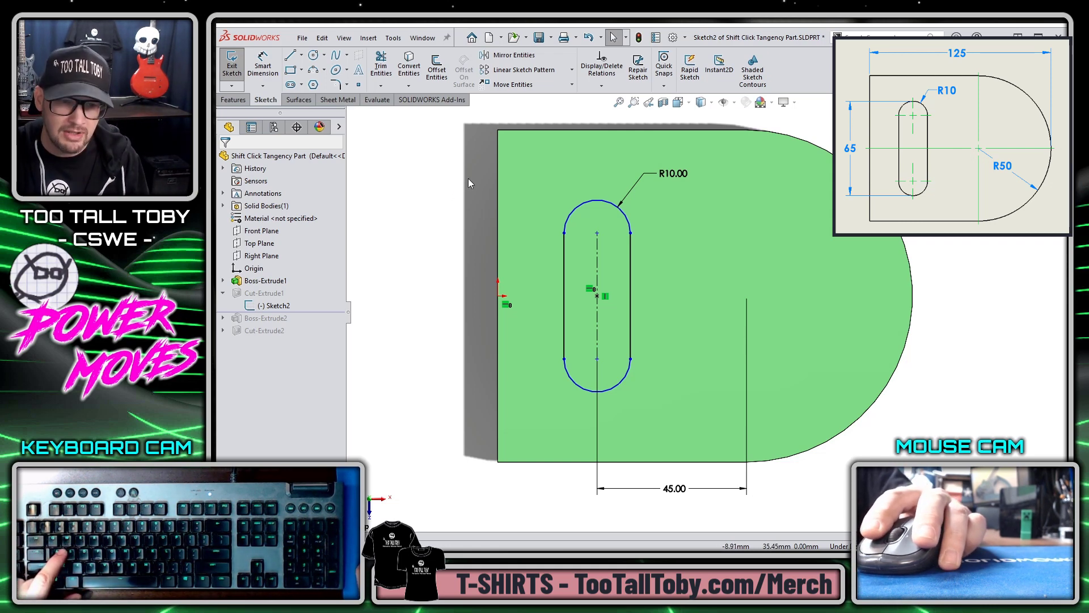
Dimension the slot's two arcs to their outer edges at 65 mm overall.
{"action": "key", "text": "s"}
{"action": "left_click", "coordinate": [498, 190]}
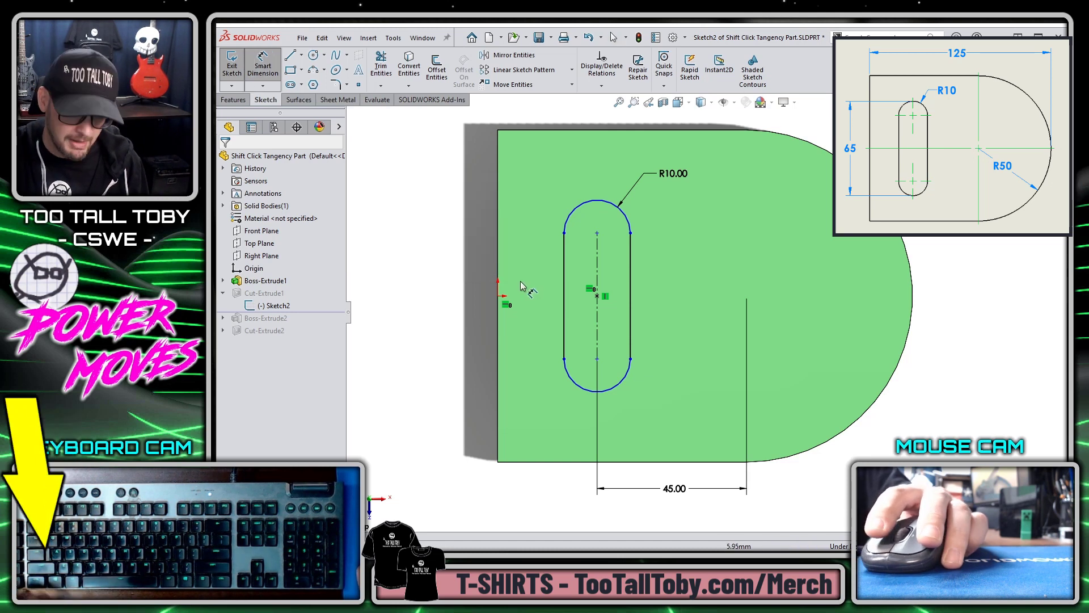
{"action": "left_click", "coordinate": [605, 396]}
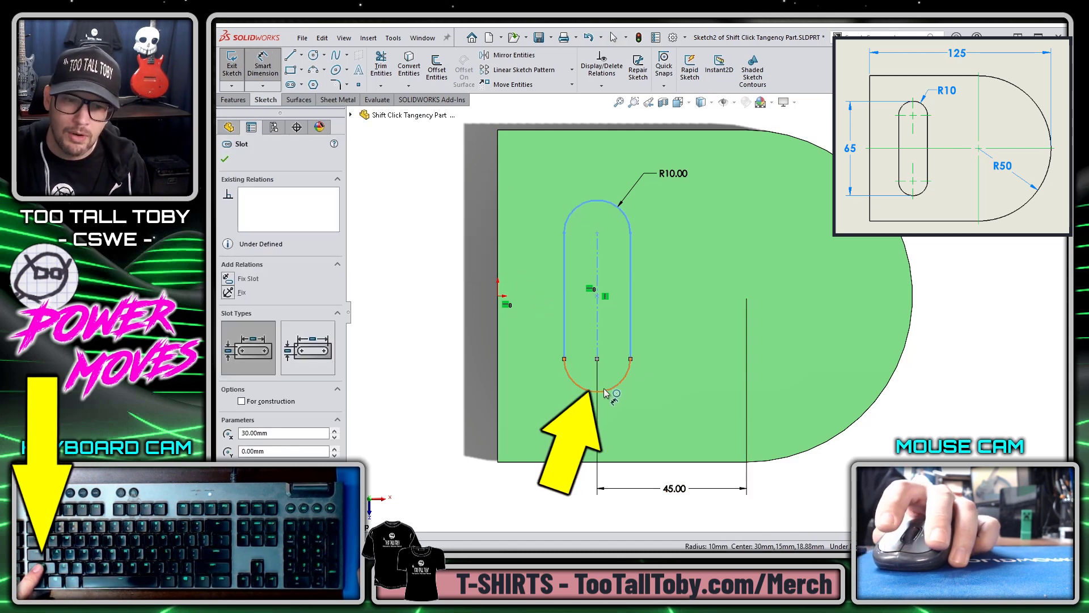
{"action": "left_click", "coordinate": [597, 205], "text": "shift"}
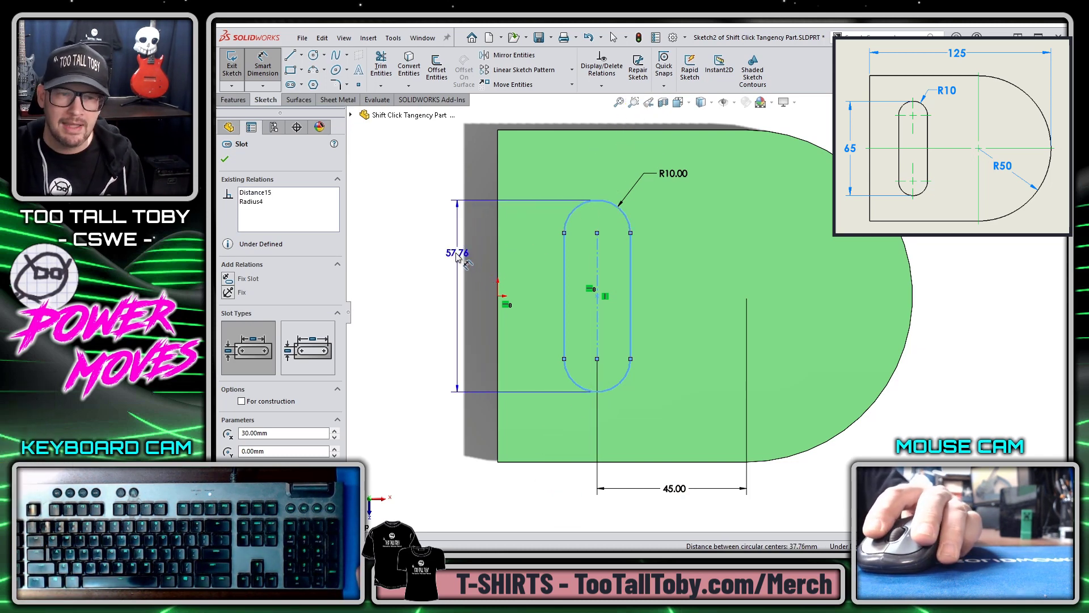
{"action": "left_click", "coordinate": [448, 256]}
{"action": "type", "text": "65"}
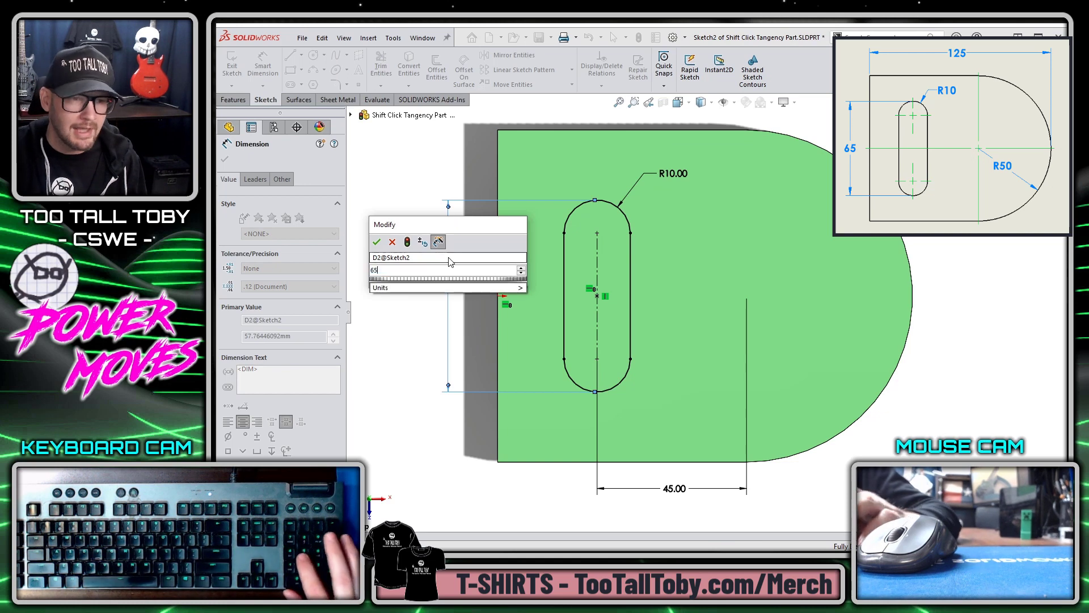
{"action": "key", "text": "Return"}
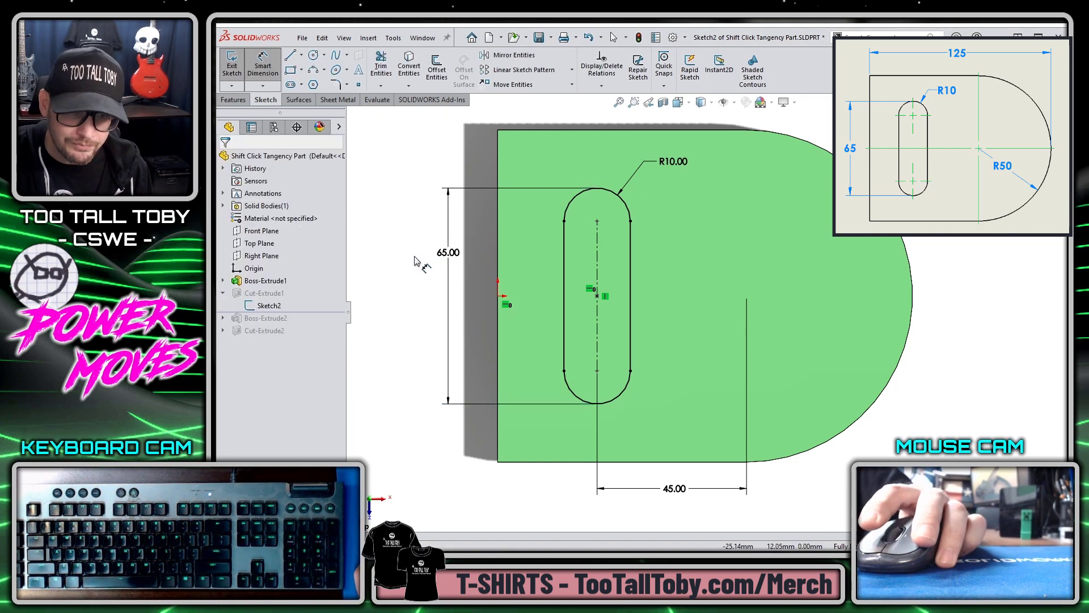
Exit the sketch, roll the rollback bar to the bottom, and orbit to see both holes.
{"action": "key", "text": "ctrl+b"}
{"action": "mouse_move", "coordinate": [657, 365]}
{"action": "middle_mouse_down"}
{"action": "mouse_move", "coordinate": [645, 319]}
{"action": "mouse_move", "coordinate": [662, 244]}
{"action": "middle_mouse_up"}
{"action": "left_click_drag", "start_coordinate": [311, 312], "coordinate": [312, 337]}
{"action": "middle_click_drag", "start_coordinate": [431, 352], "coordinate": [659, 369]}
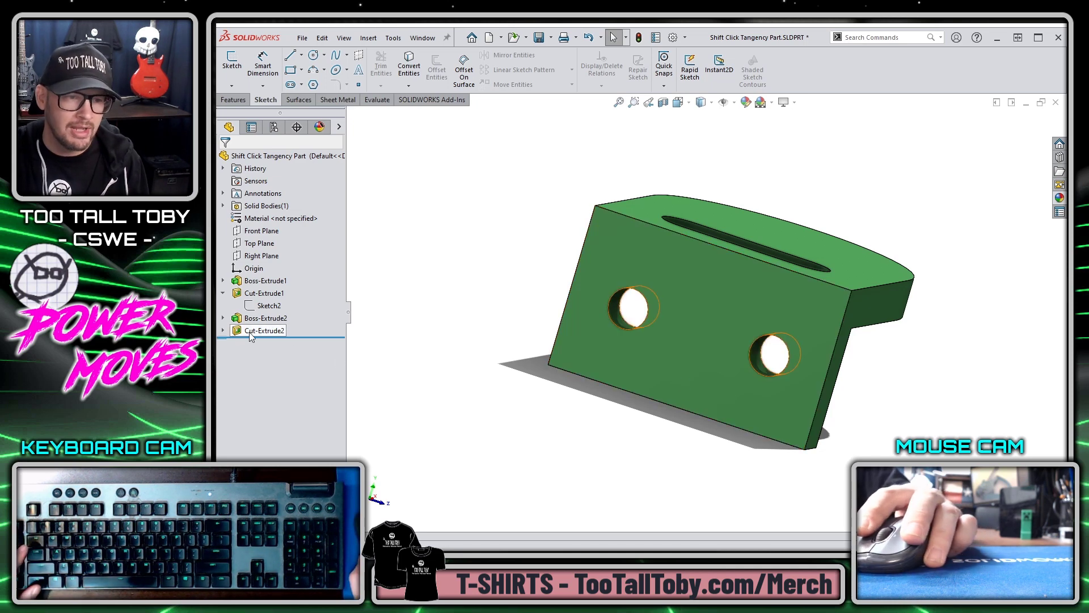
Open Sketch4 of Cut-Extrude2 for editing.
{"action": "left_click", "coordinate": [222, 330]}
{"action": "left_click", "coordinate": [288, 344]}
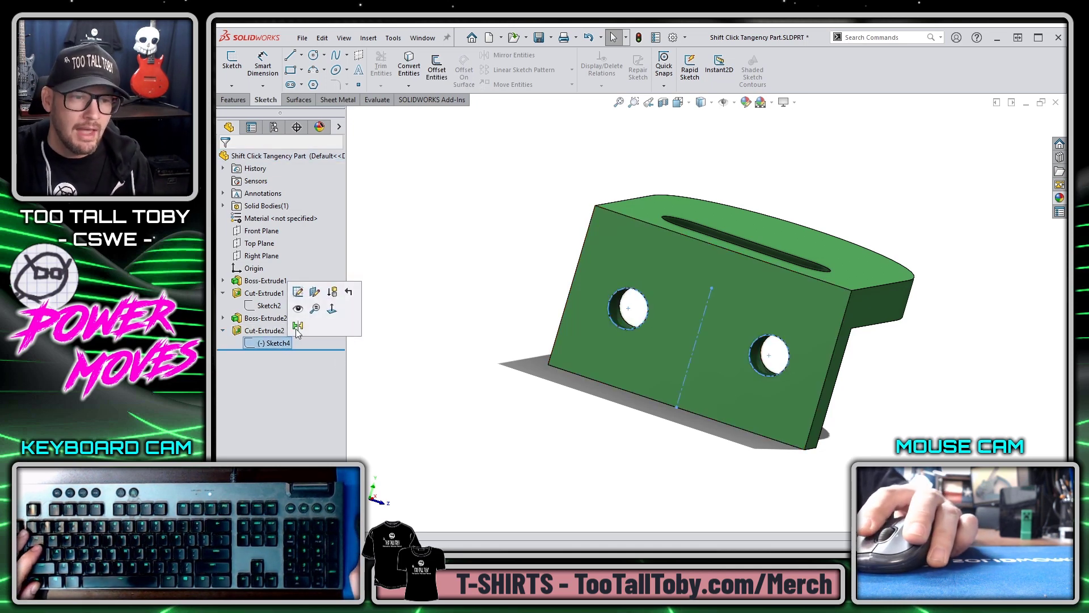
{"action": "left_click", "coordinate": [297, 293]}
{"action": "key", "text": "s"}
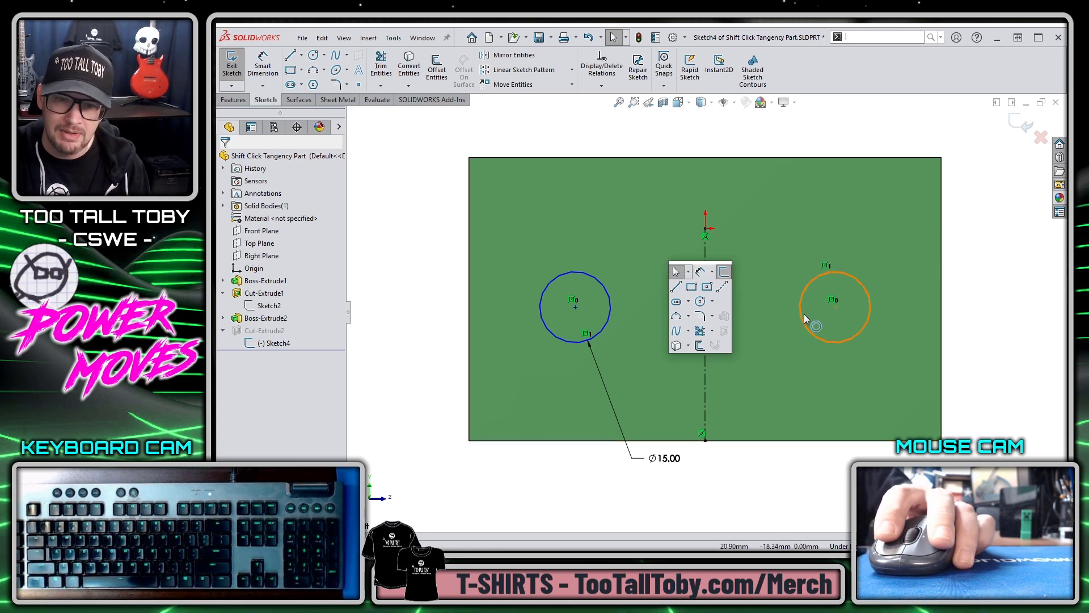
Dimension the two hole circles 42 apart, then set both arc conditions to Max for 57 mm.
{"action": "left_click", "coordinate": [702, 272]}
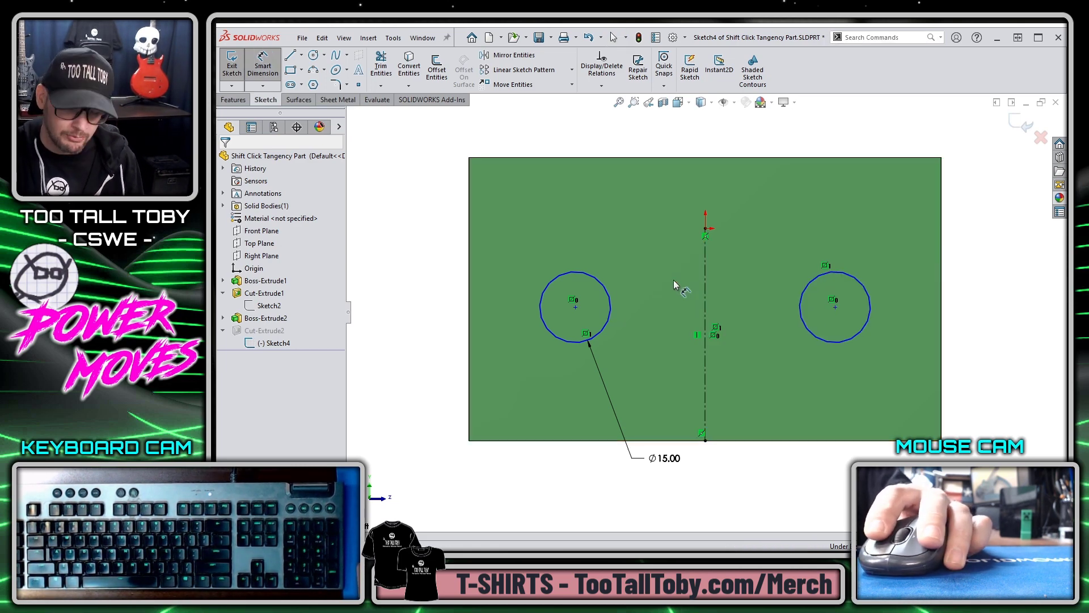
{"action": "left_click", "coordinate": [611, 312]}
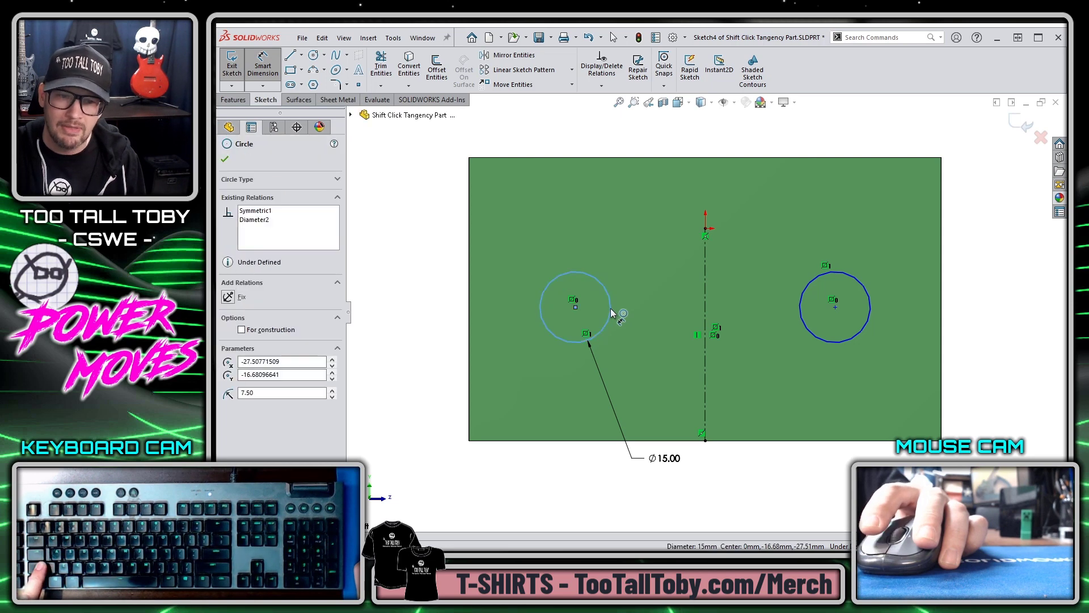
{"action": "left_click", "coordinate": [800, 310]}
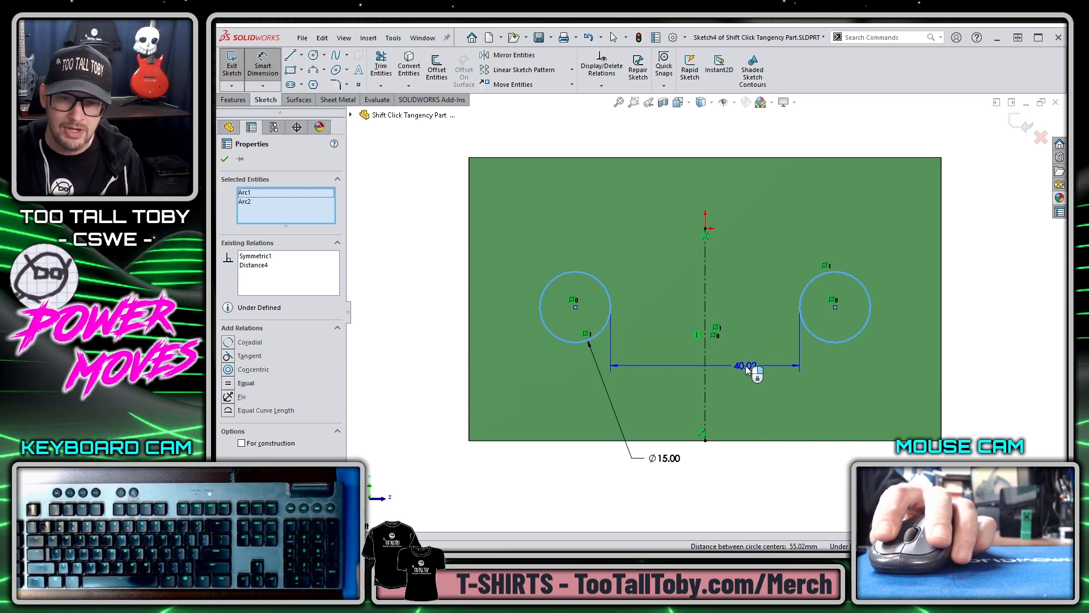
{"action": "left_click", "coordinate": [746, 369]}
{"action": "type", "text": "4"}
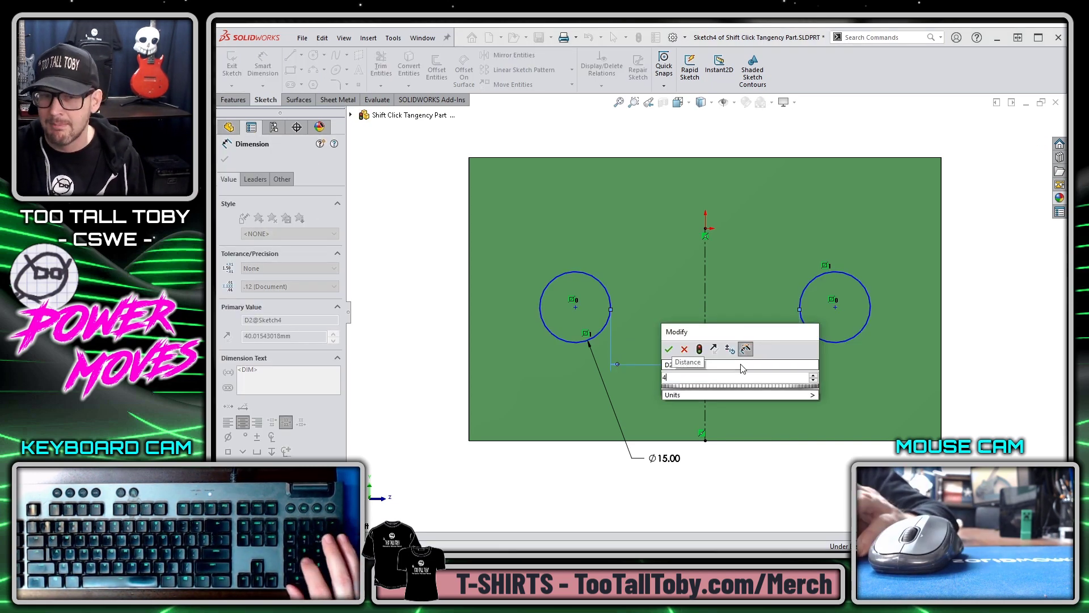
{"action": "type", "text": "2"}
{"action": "key", "text": "Return"}
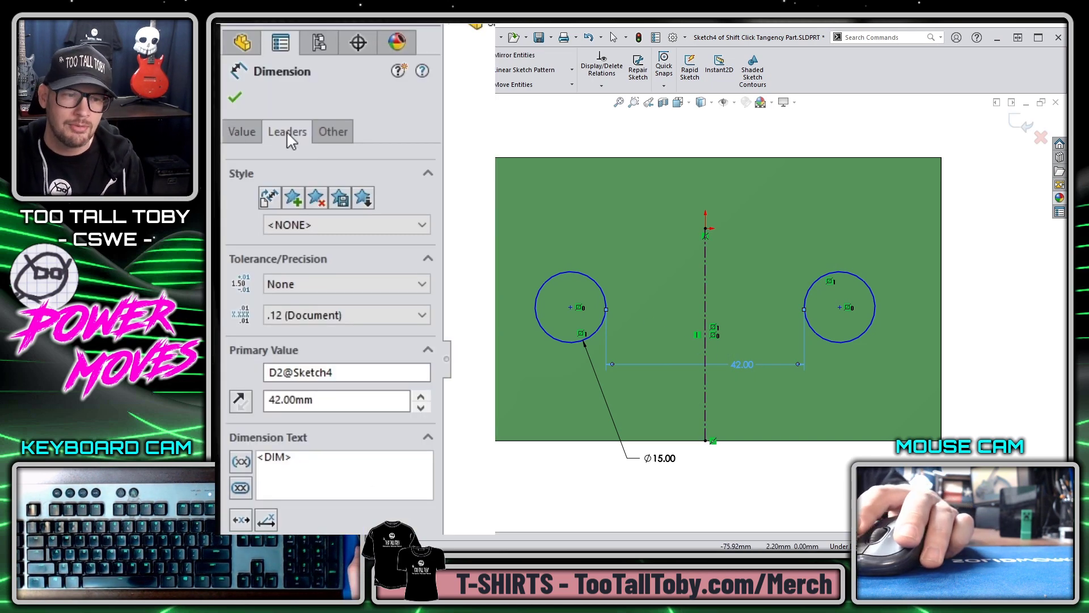
{"action": "left_click", "coordinate": [287, 131]}
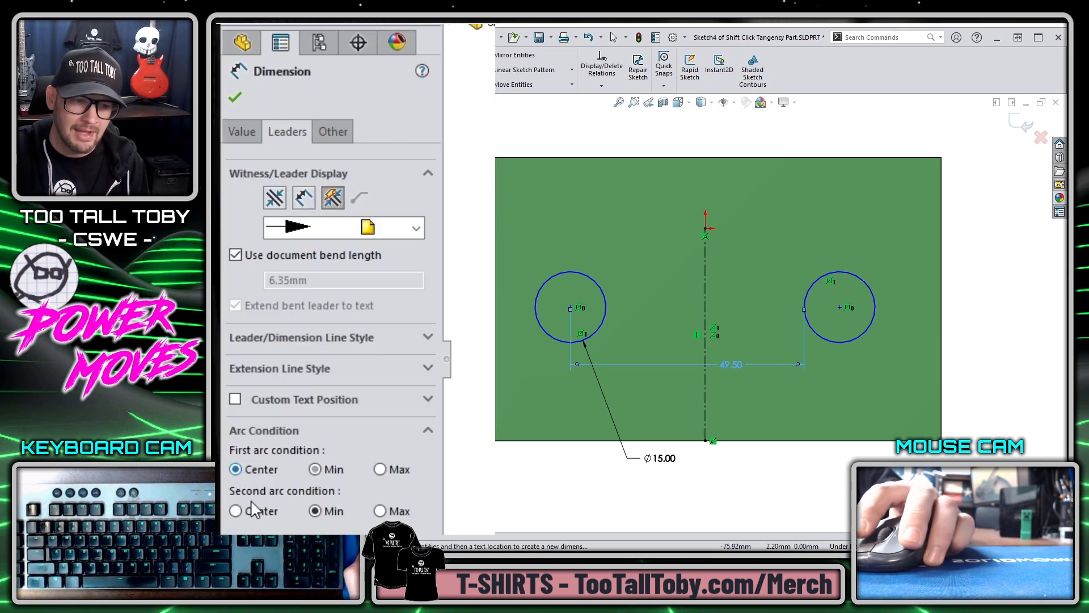
{"action": "key", "text": "Escape"}
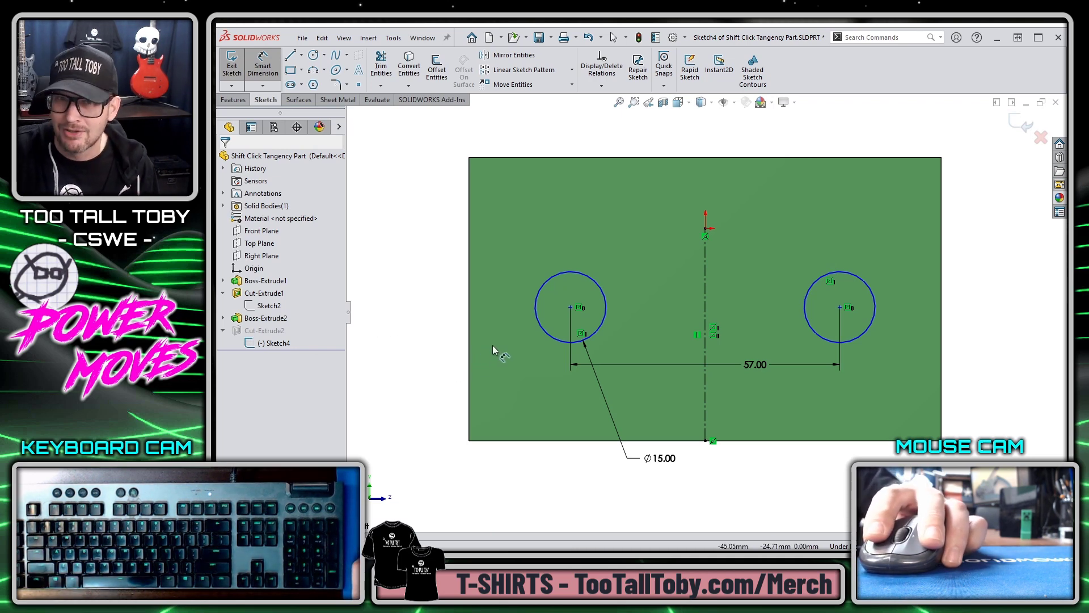
Dimension the left hole 22 mm above the bottom edge.
{"action": "left_click", "coordinate": [544, 440]}
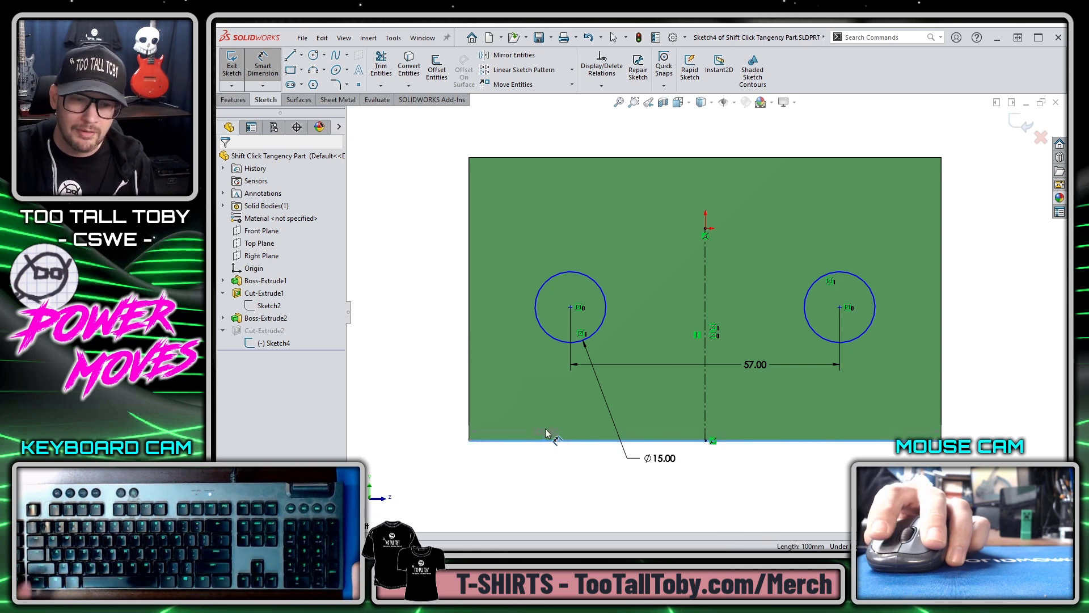
{"action": "left_click", "coordinate": [559, 344], "text": "ctrl"}
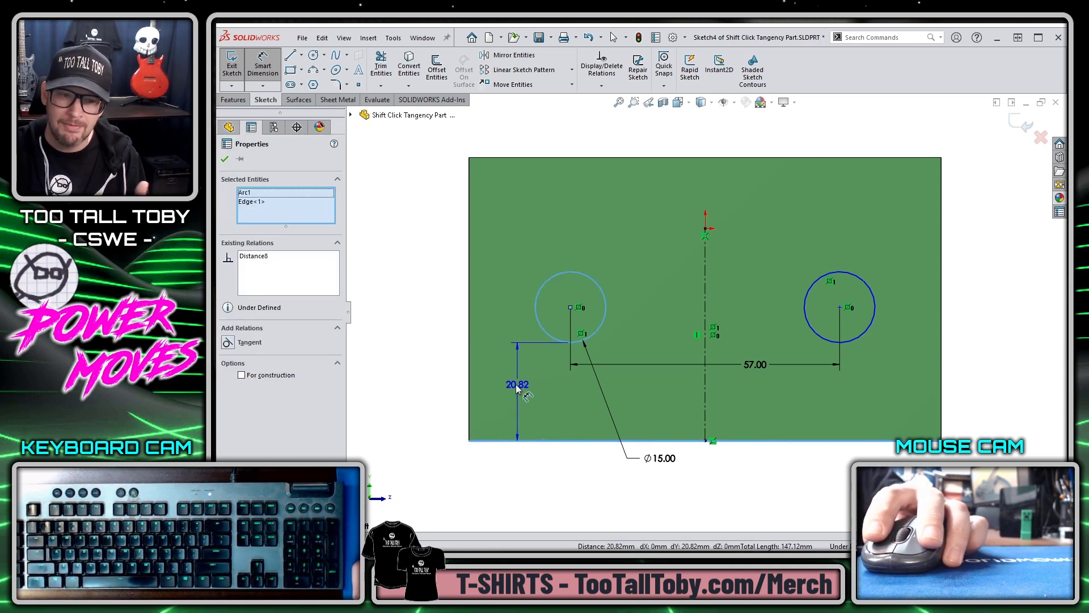
{"action": "left_click", "coordinate": [430, 384]}
{"action": "type", "text": "22"}
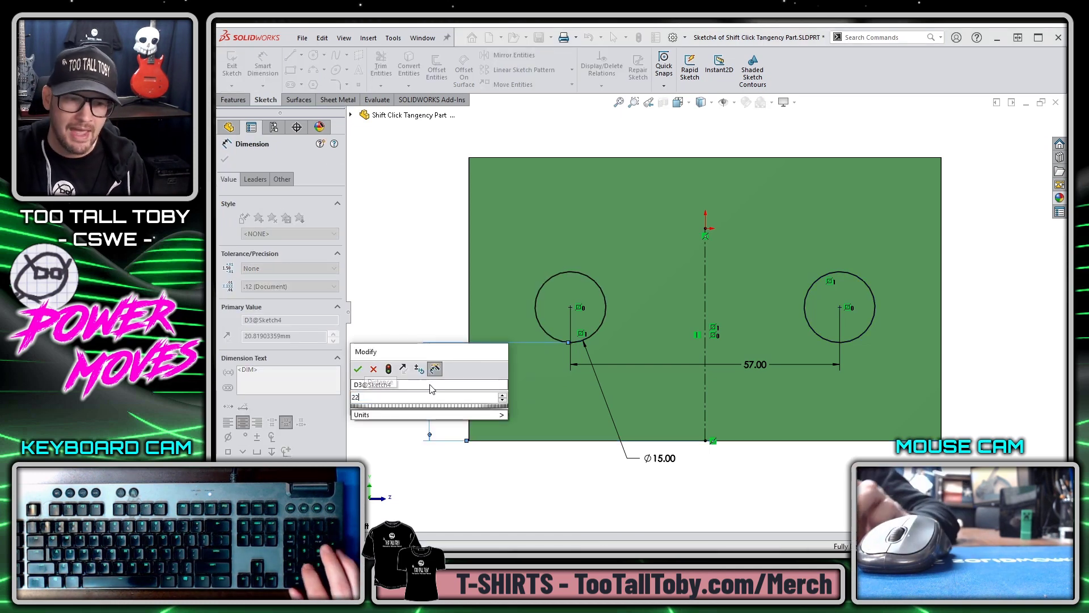
{"action": "key", "text": "Return"}
{"action": "key", "text": "Escape"}
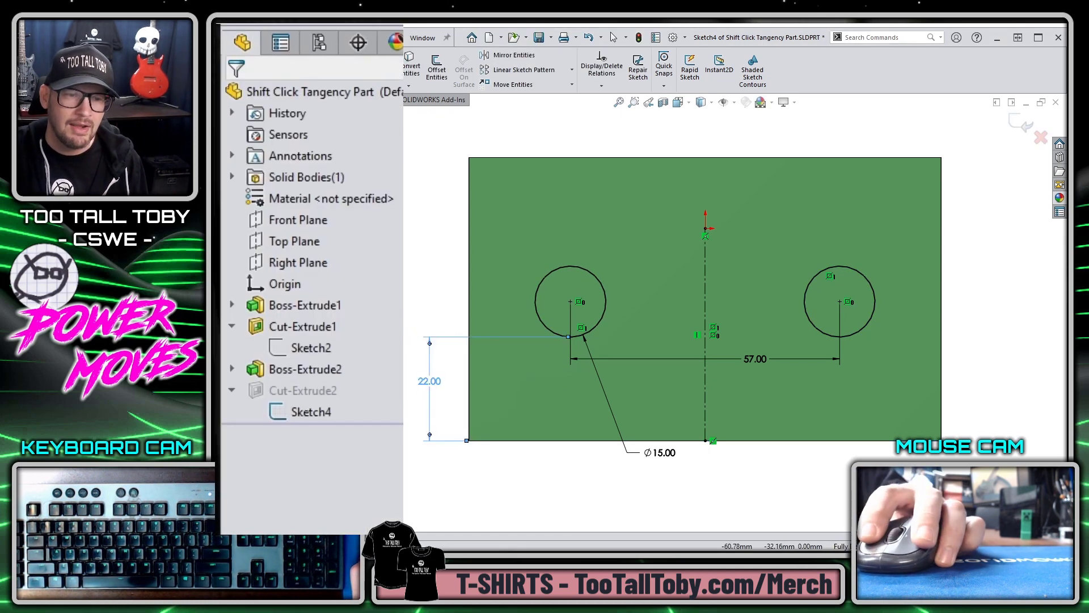
Set the first arc condition to Max for 29.50 mm, then exit the sketch and orbit the part.
{"action": "left_click", "coordinate": [429, 382]}
{"action": "left_click", "coordinate": [287, 131]}
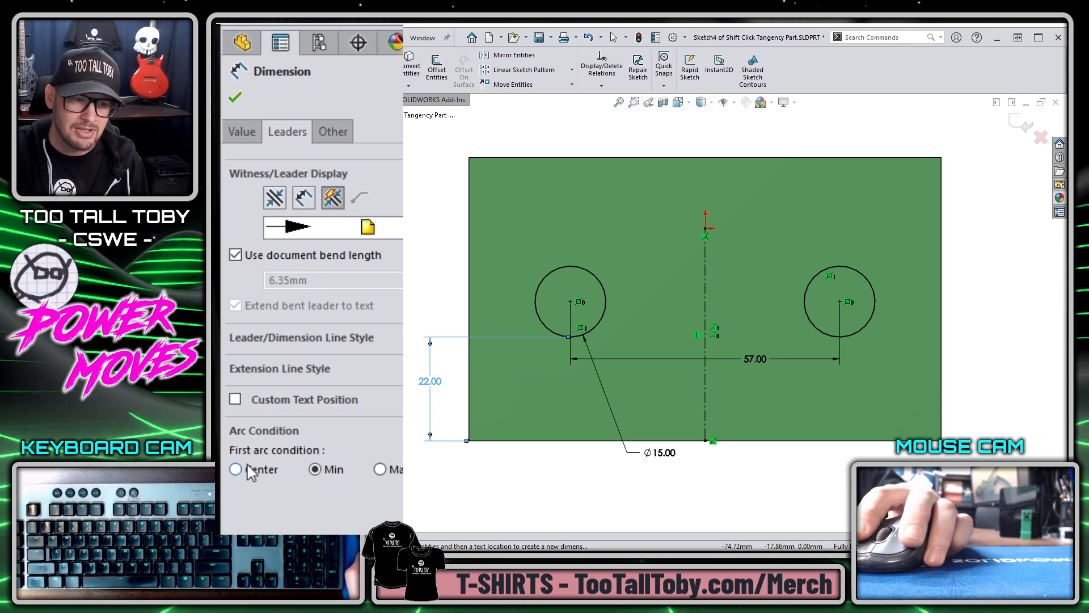
{"action": "key", "text": "Escape"}
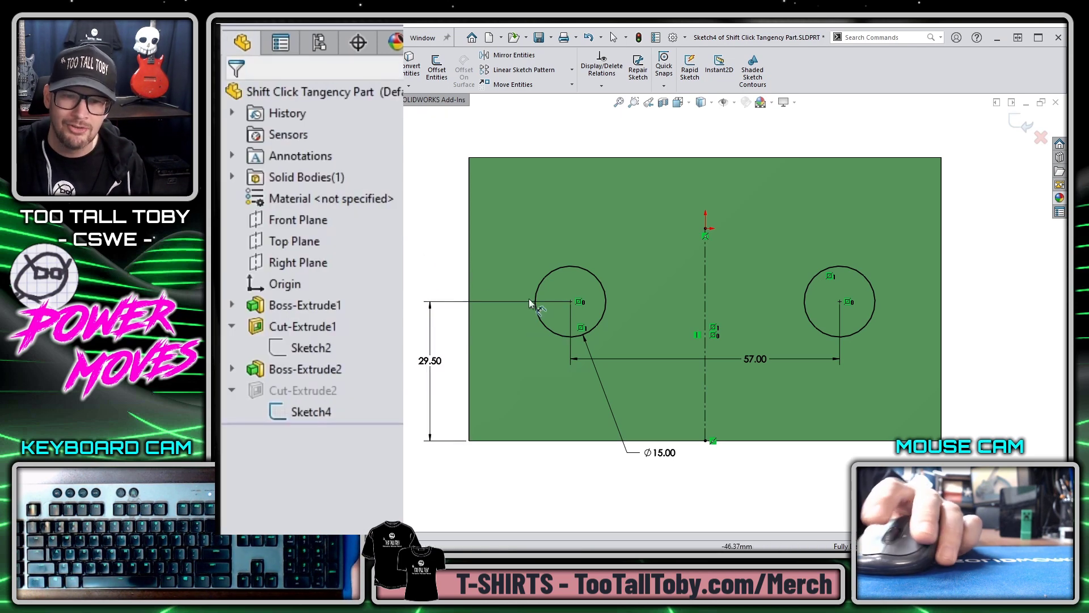
{"action": "left_click", "coordinate": [1017, 128]}
{"action": "mouse_move", "coordinate": [900, 369]}
{"action": "middle_mouse_down"}
{"action": "mouse_move", "coordinate": [804, 353]}
{"action": "mouse_move", "coordinate": [814, 369]}
{"action": "mouse_move", "coordinate": [777, 387]}
{"action": "middle_mouse_up"}
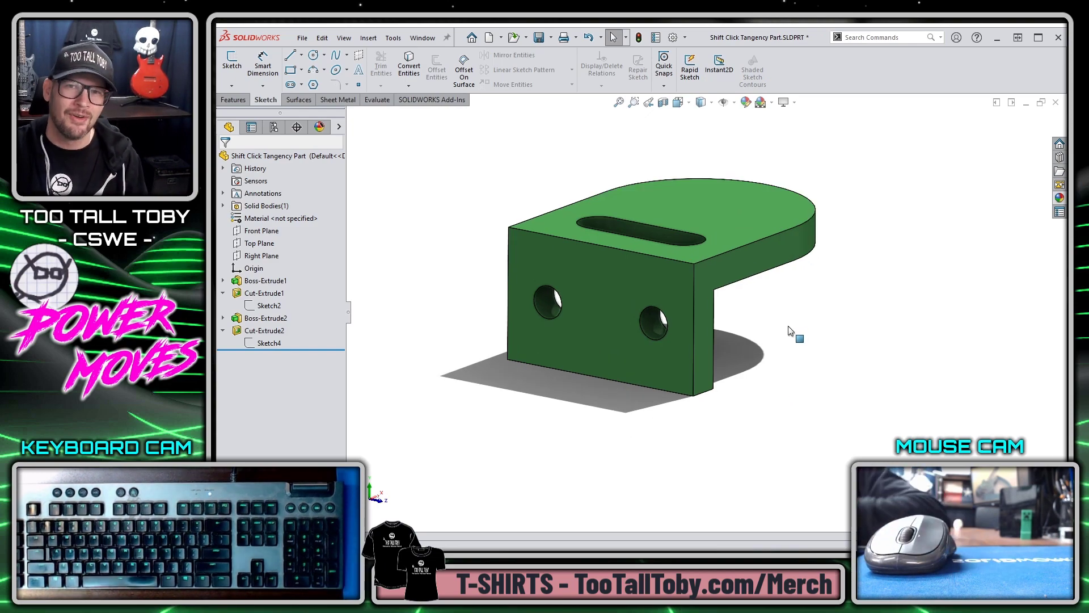